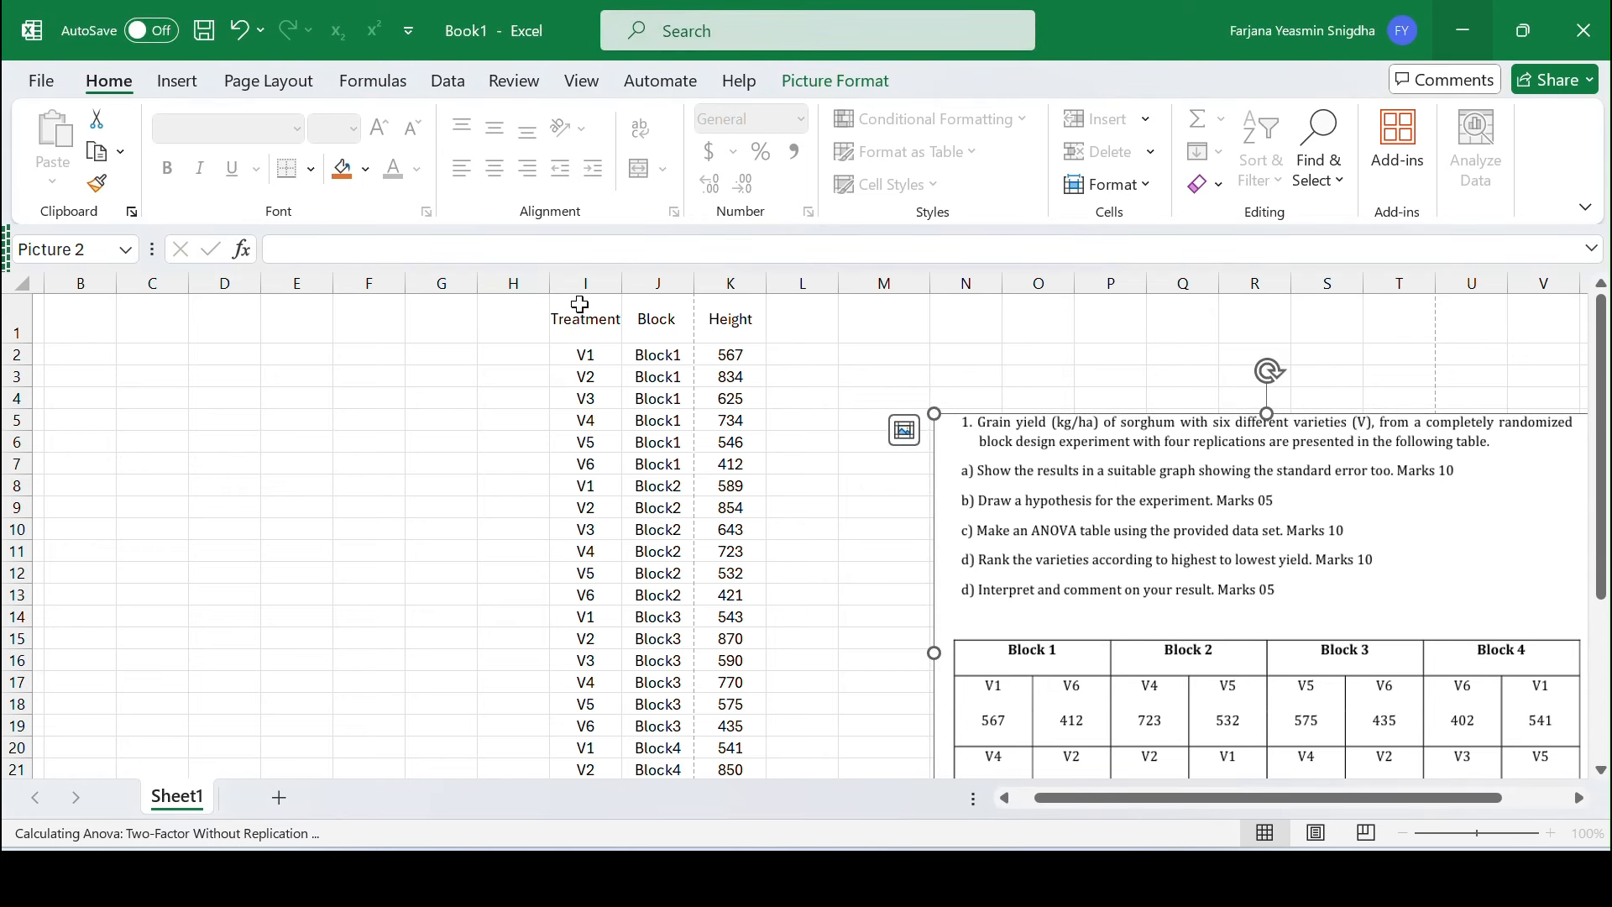
Copy the Treatment, Block and Height data from Excel and paste it into the first column of the Minitab worksheet
drag(579, 304, 726, 743)
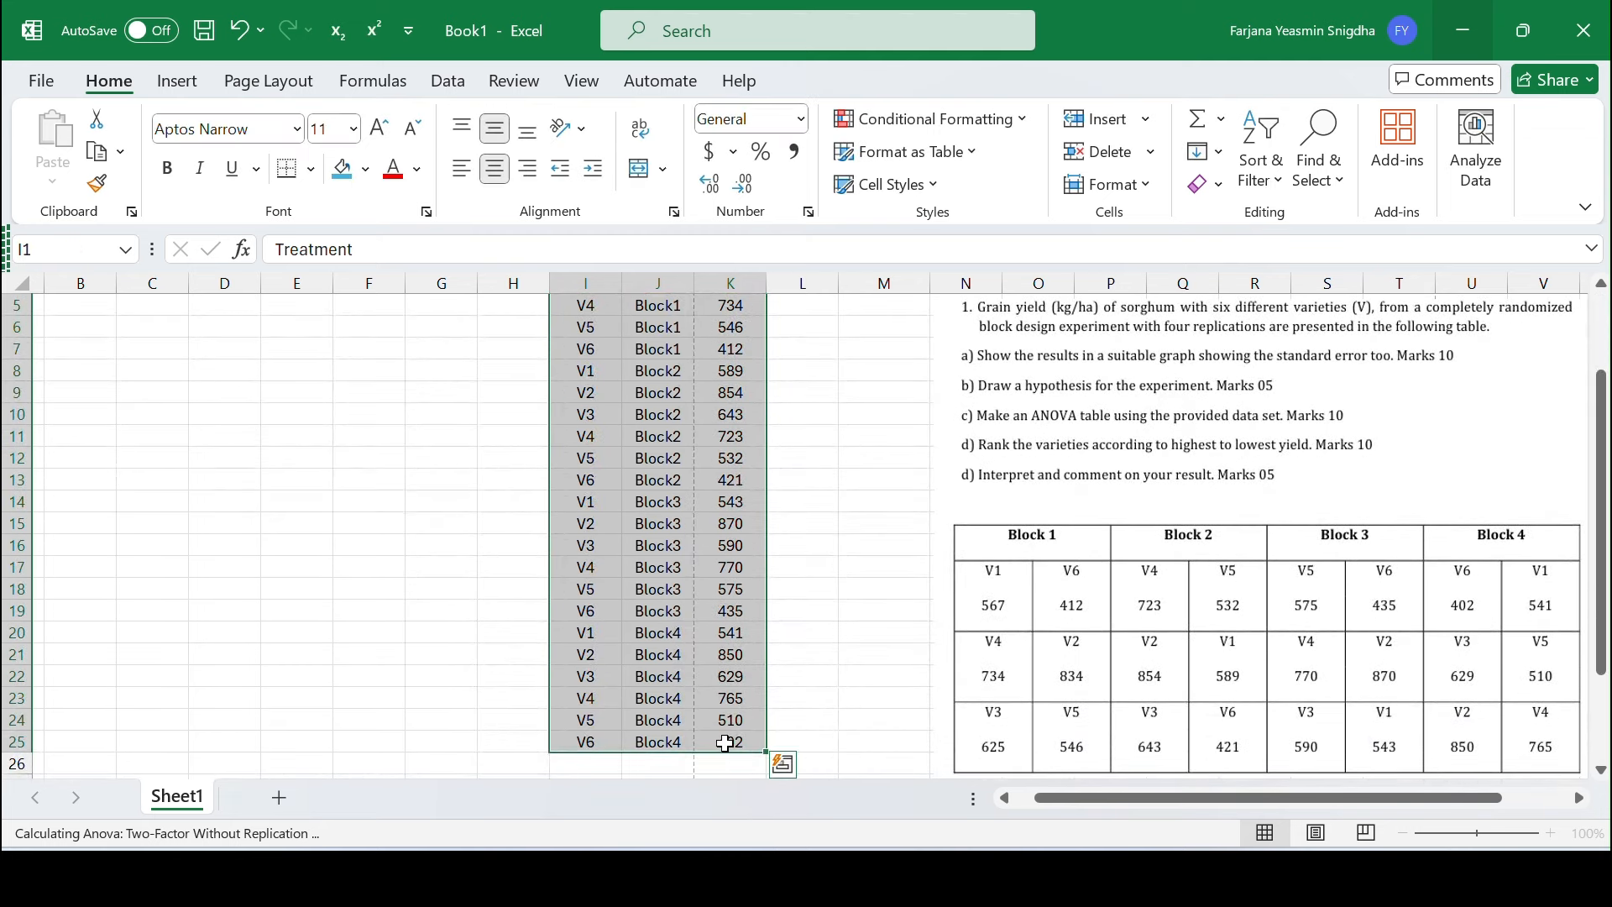
key(ctrl+c)
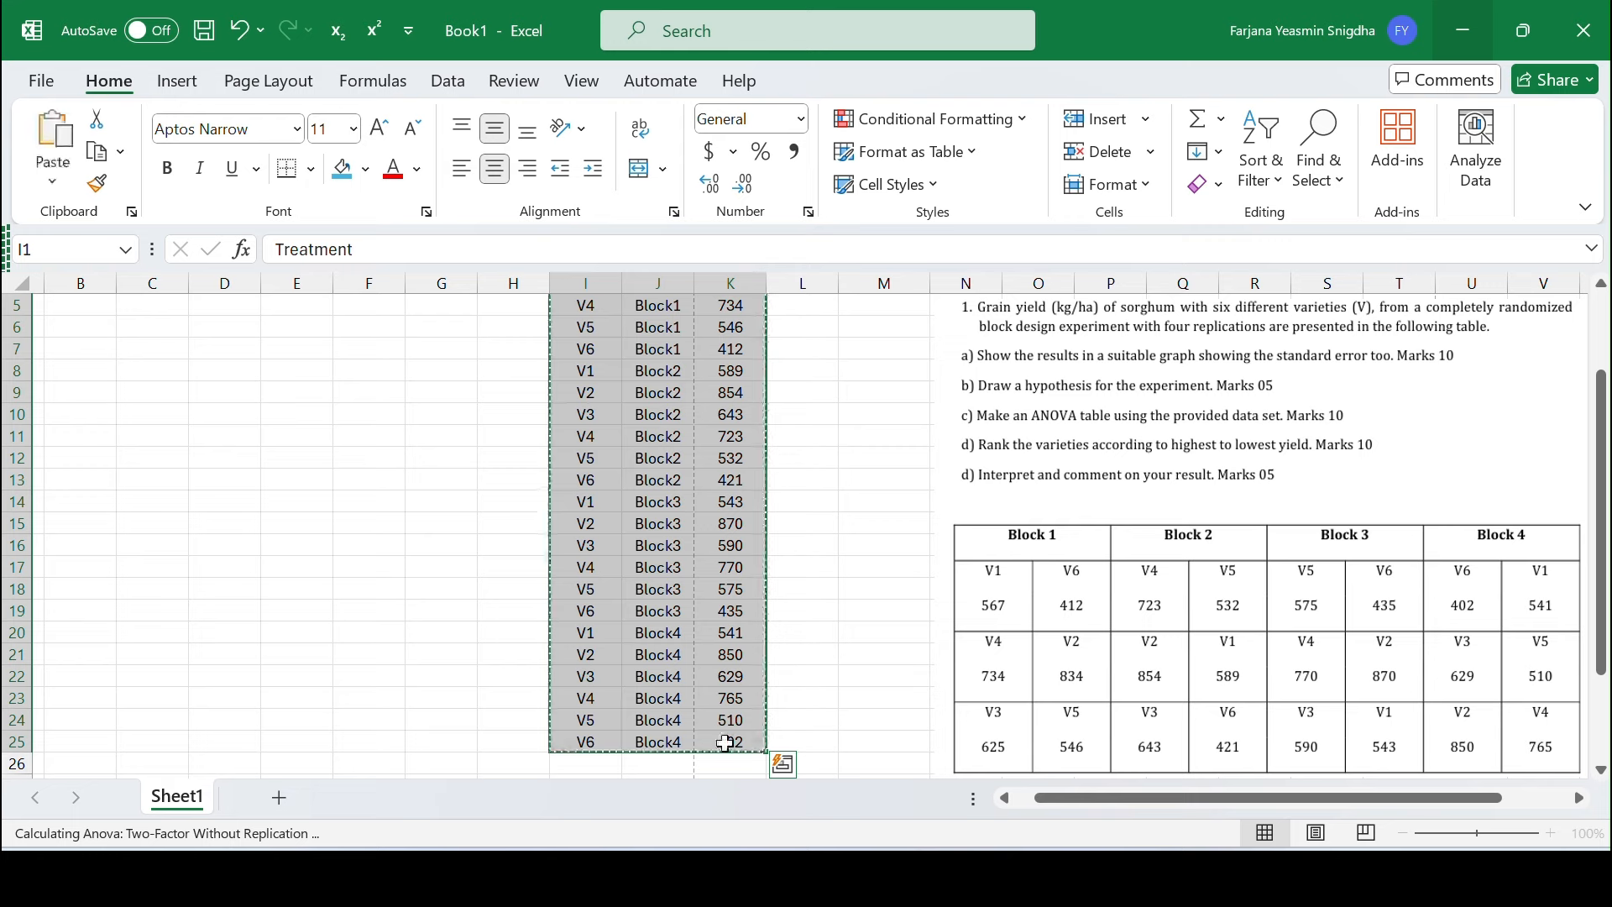
click(1100, 878)
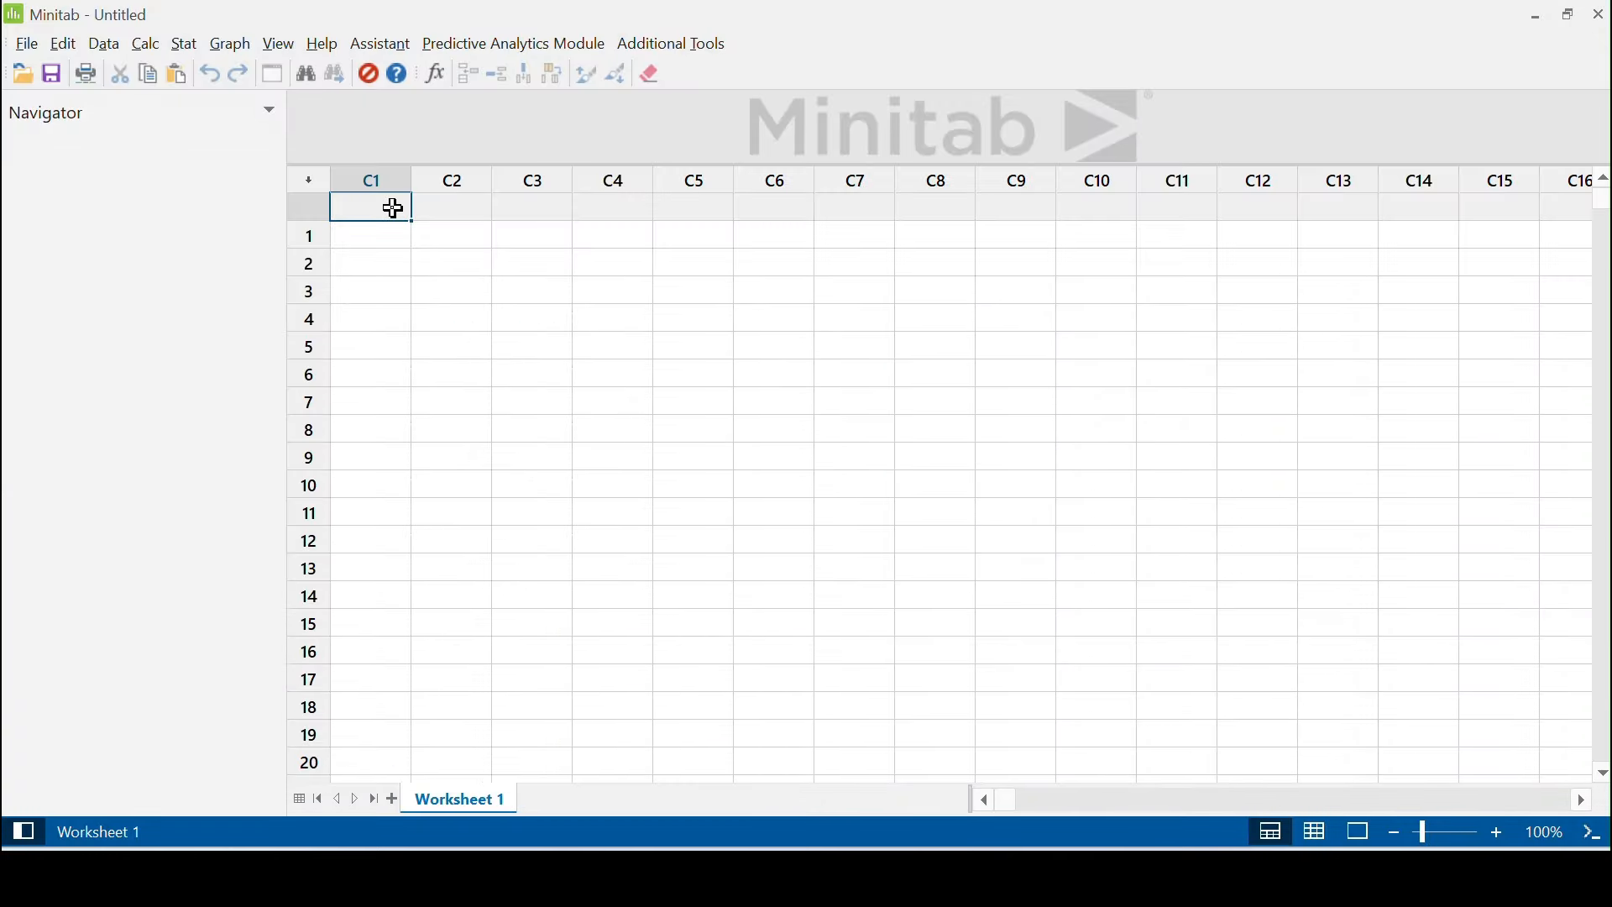
key(ctrl+v)
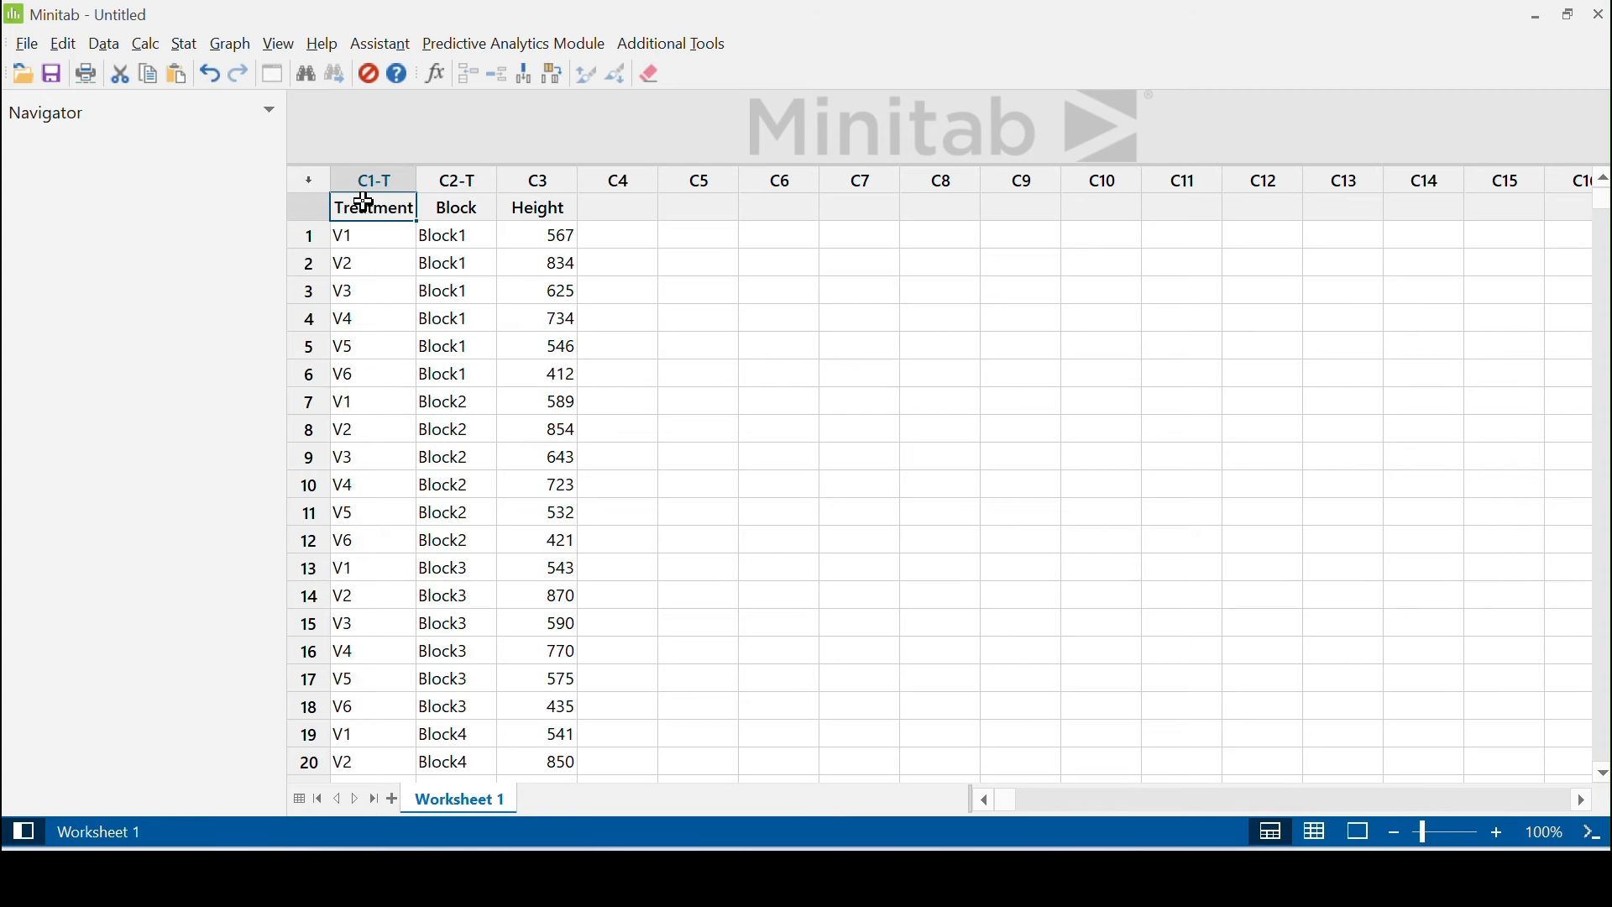
Fit a general linear model with Height as the response and Treatment and Block as factors, and review its output
drag(371, 205, 516, 653)
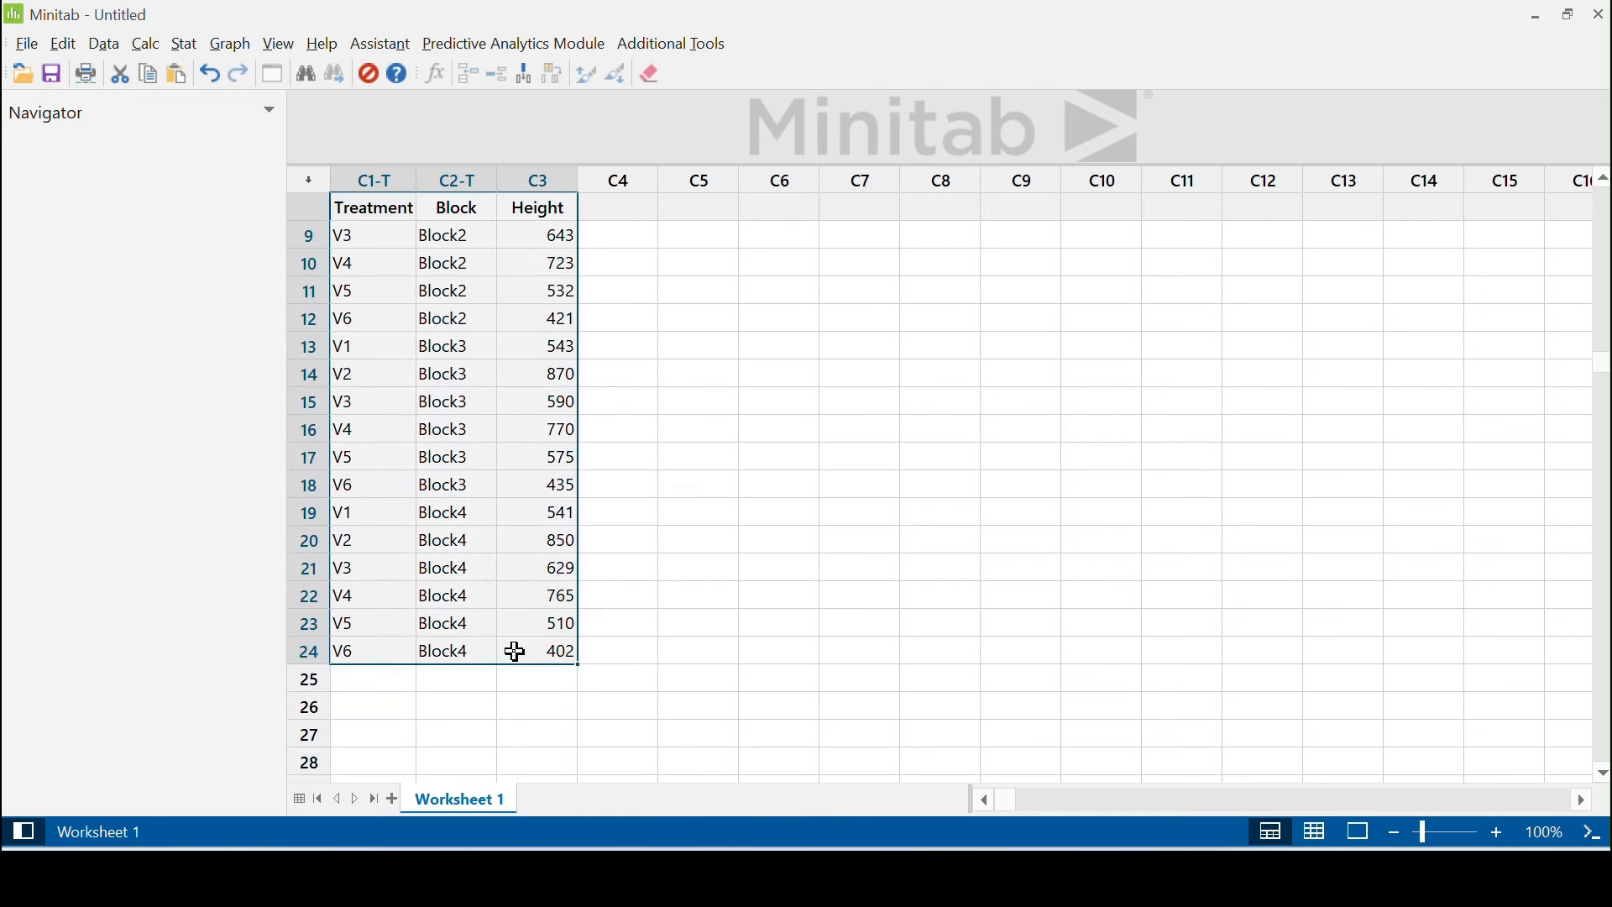
click(174, 49)
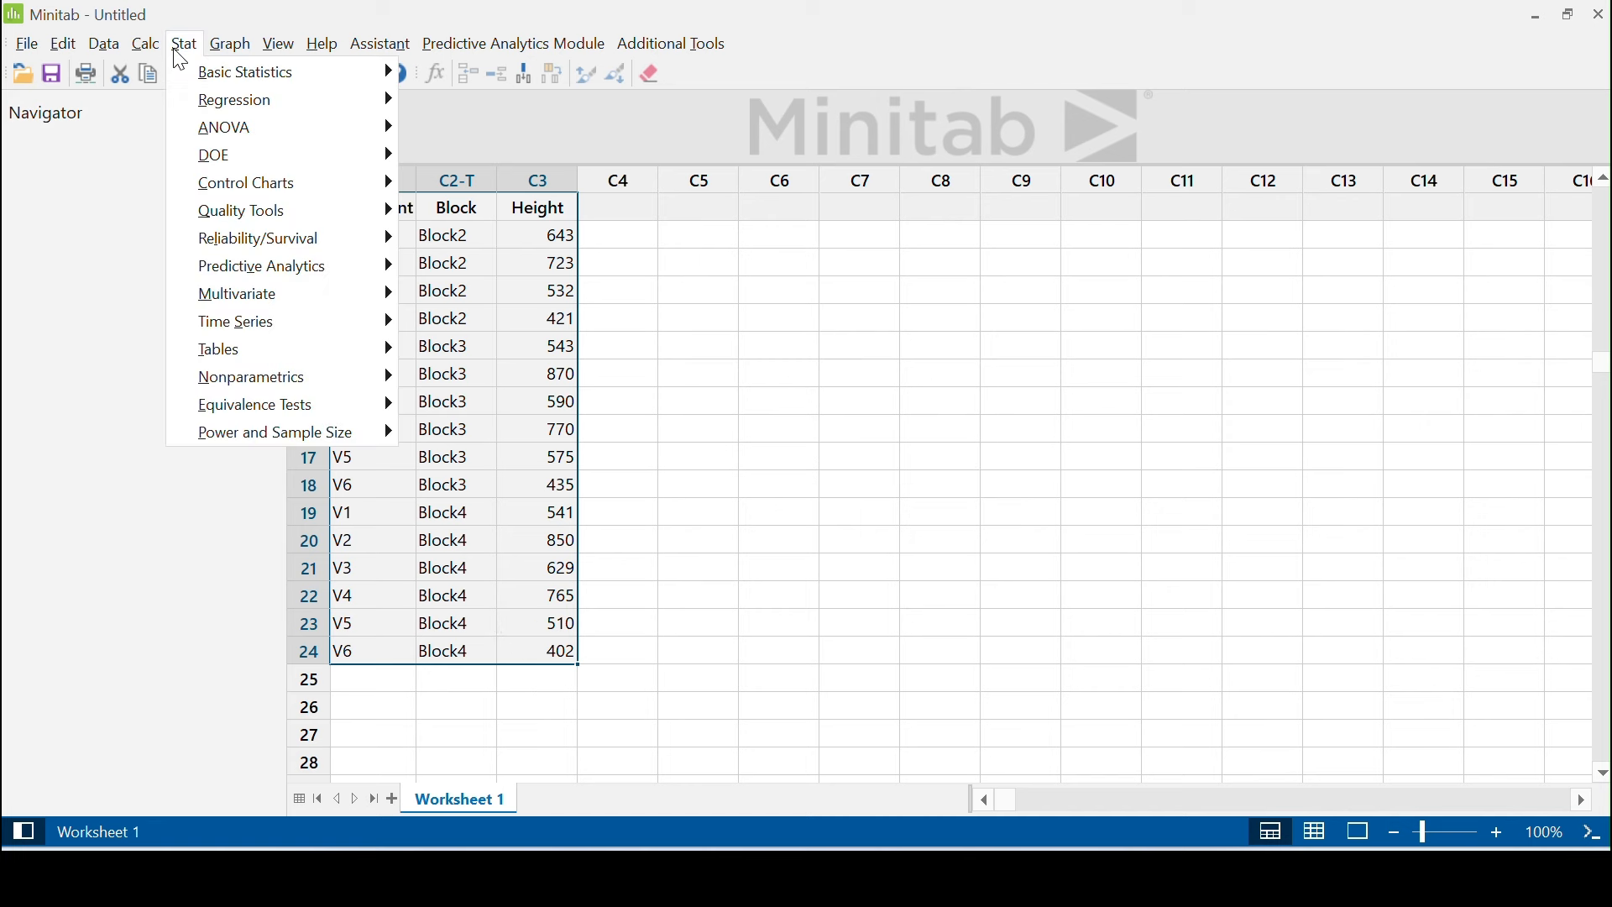
mouse_move(206, 130)
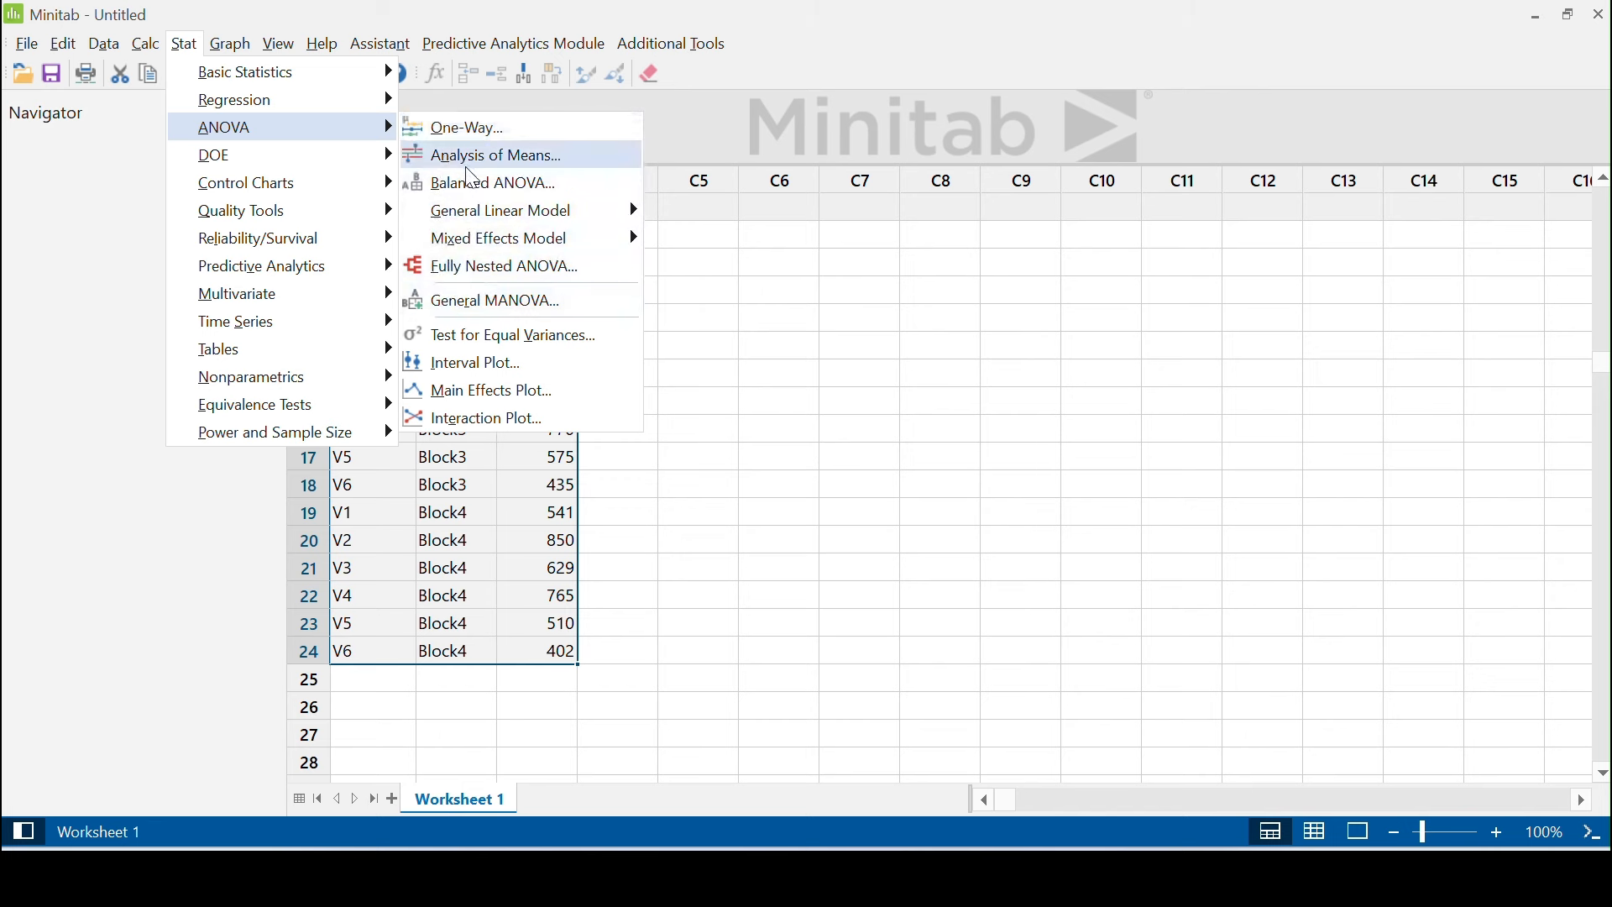
mouse_move(466, 225)
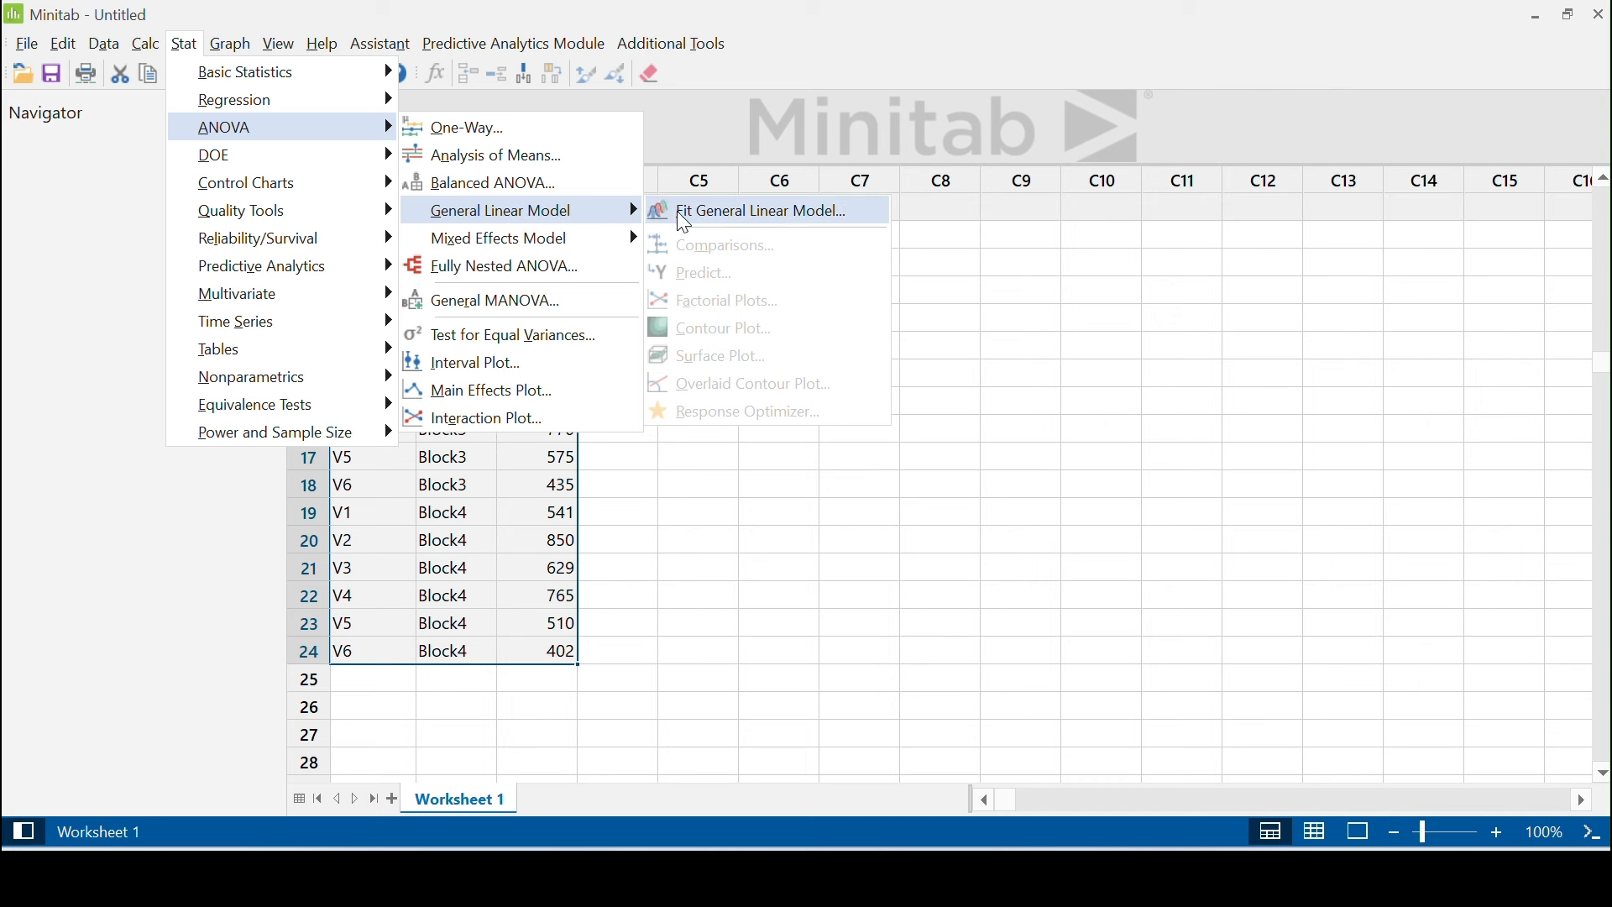
click(767, 212)
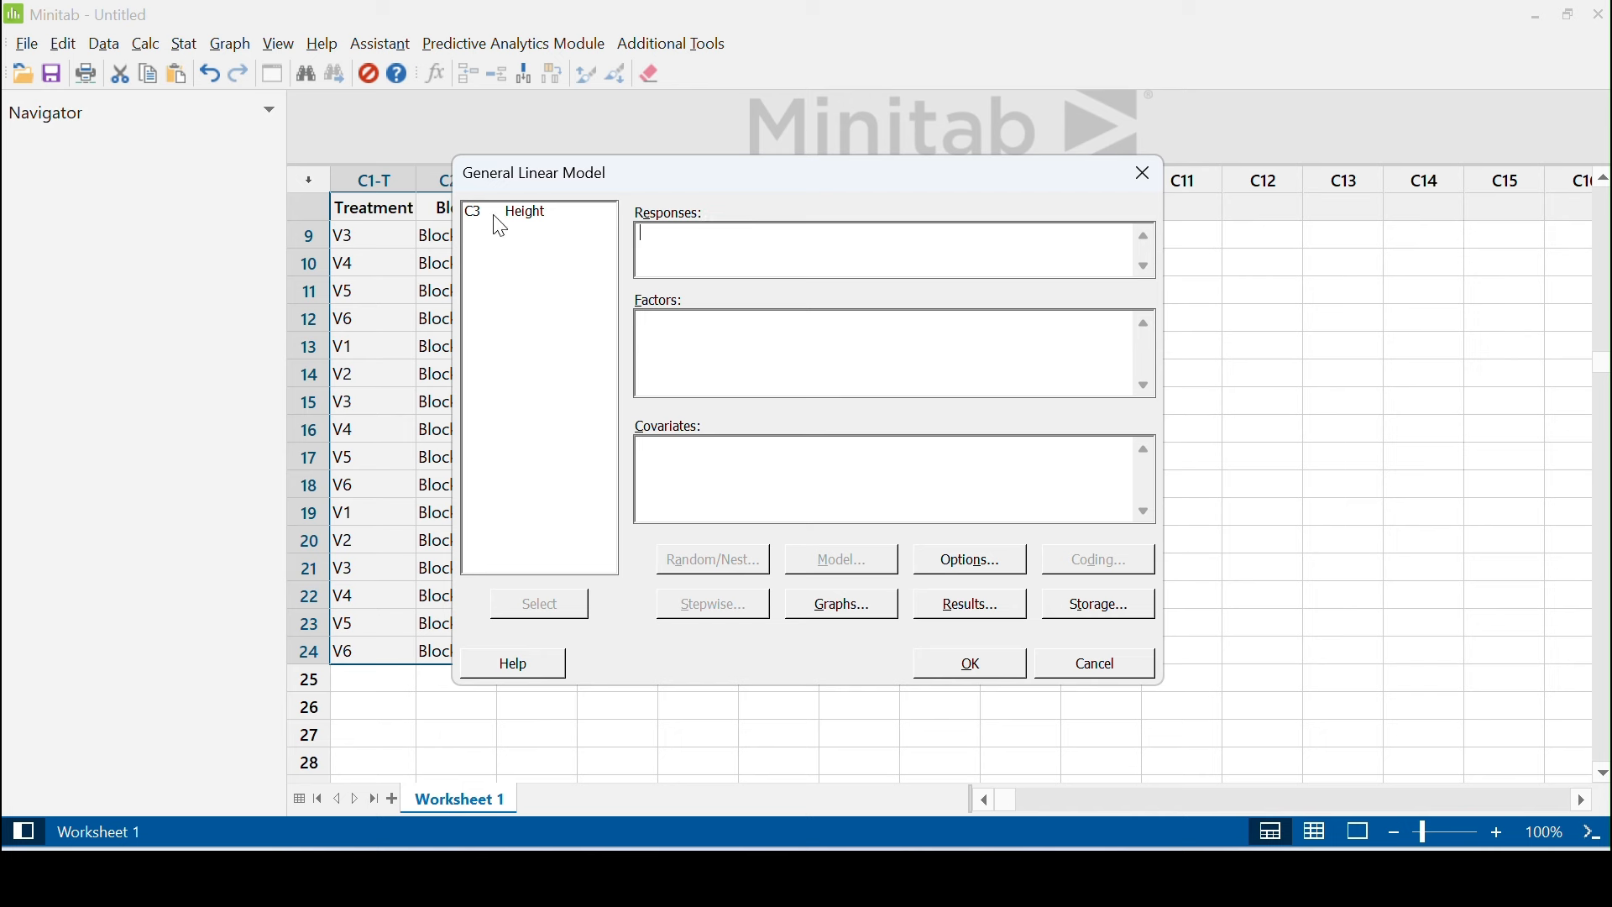
double_click(514, 217)
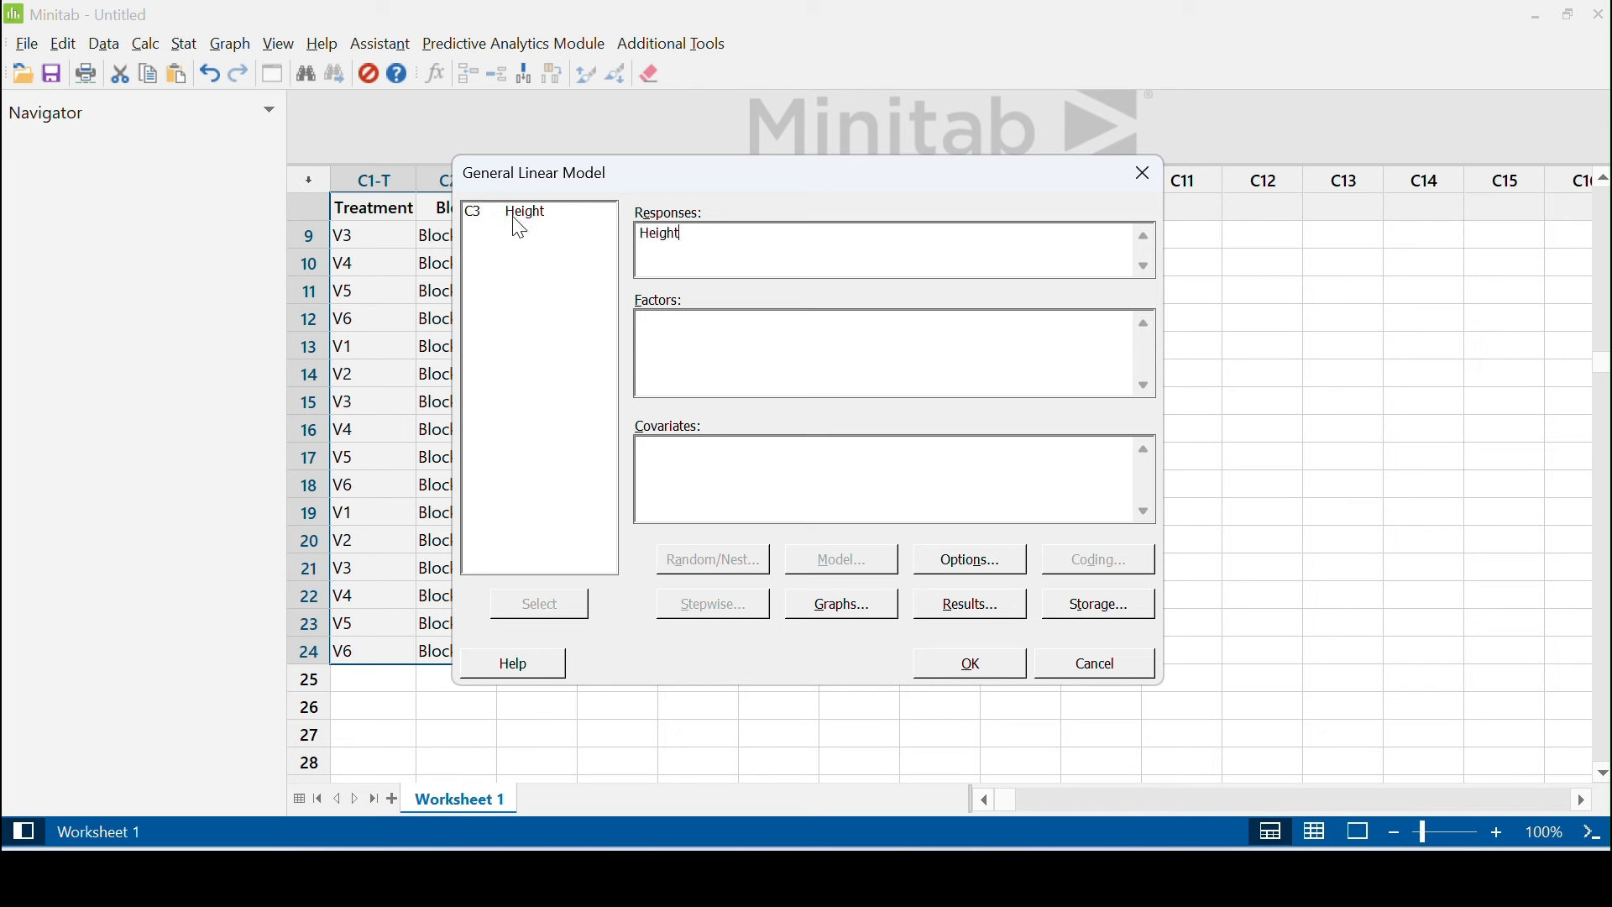
click(653, 335)
double_click(515, 213)
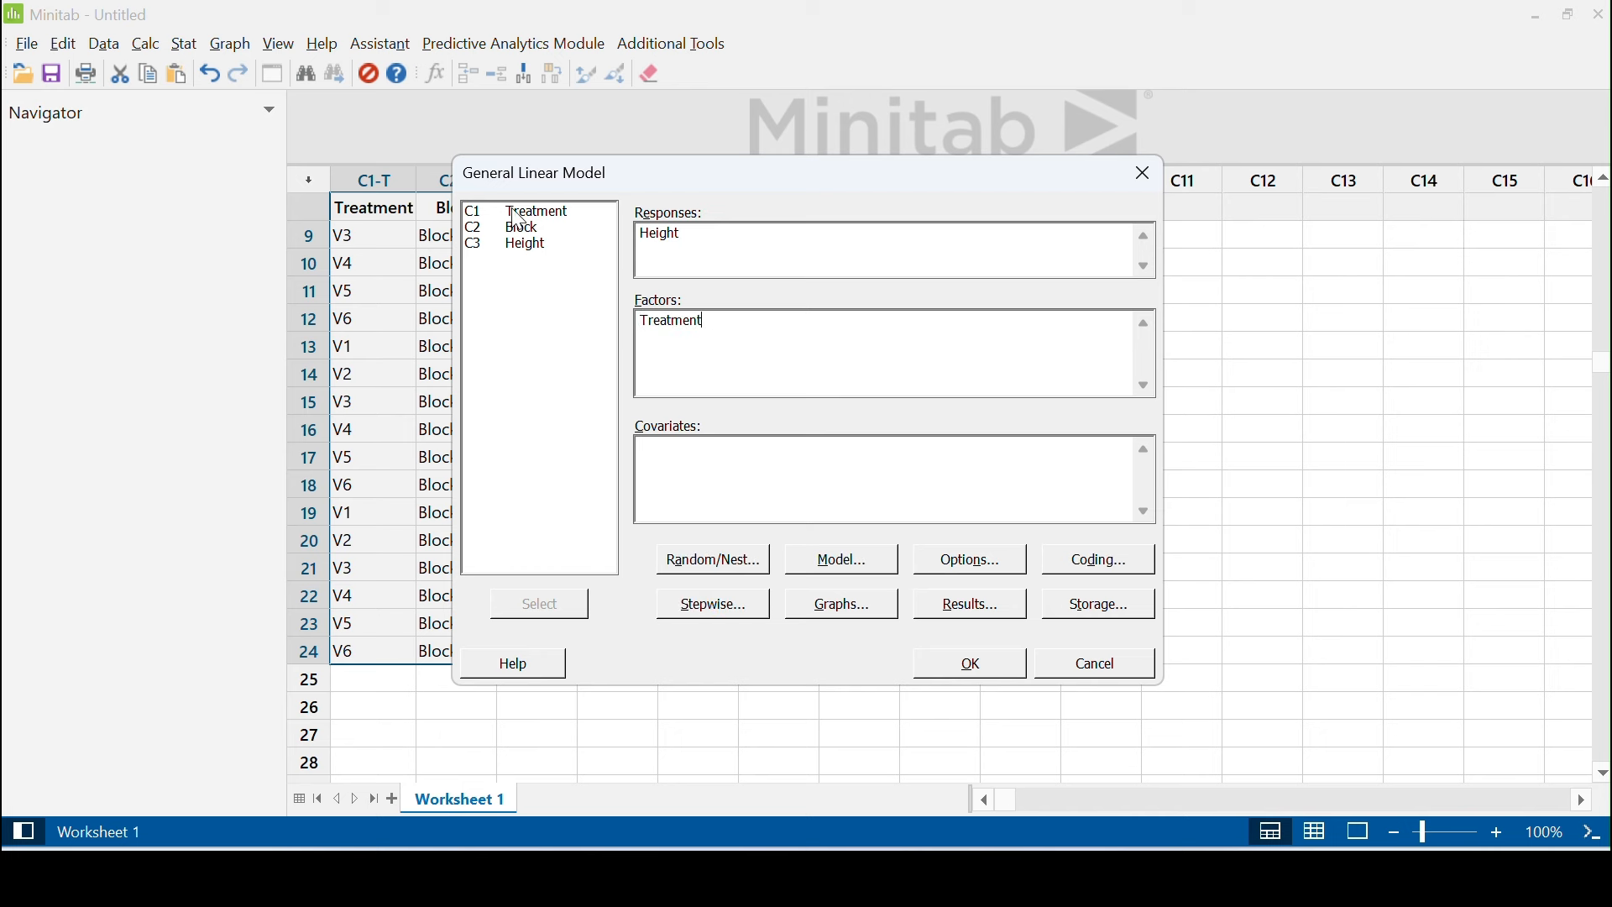
double_click(520, 229)
click(965, 671)
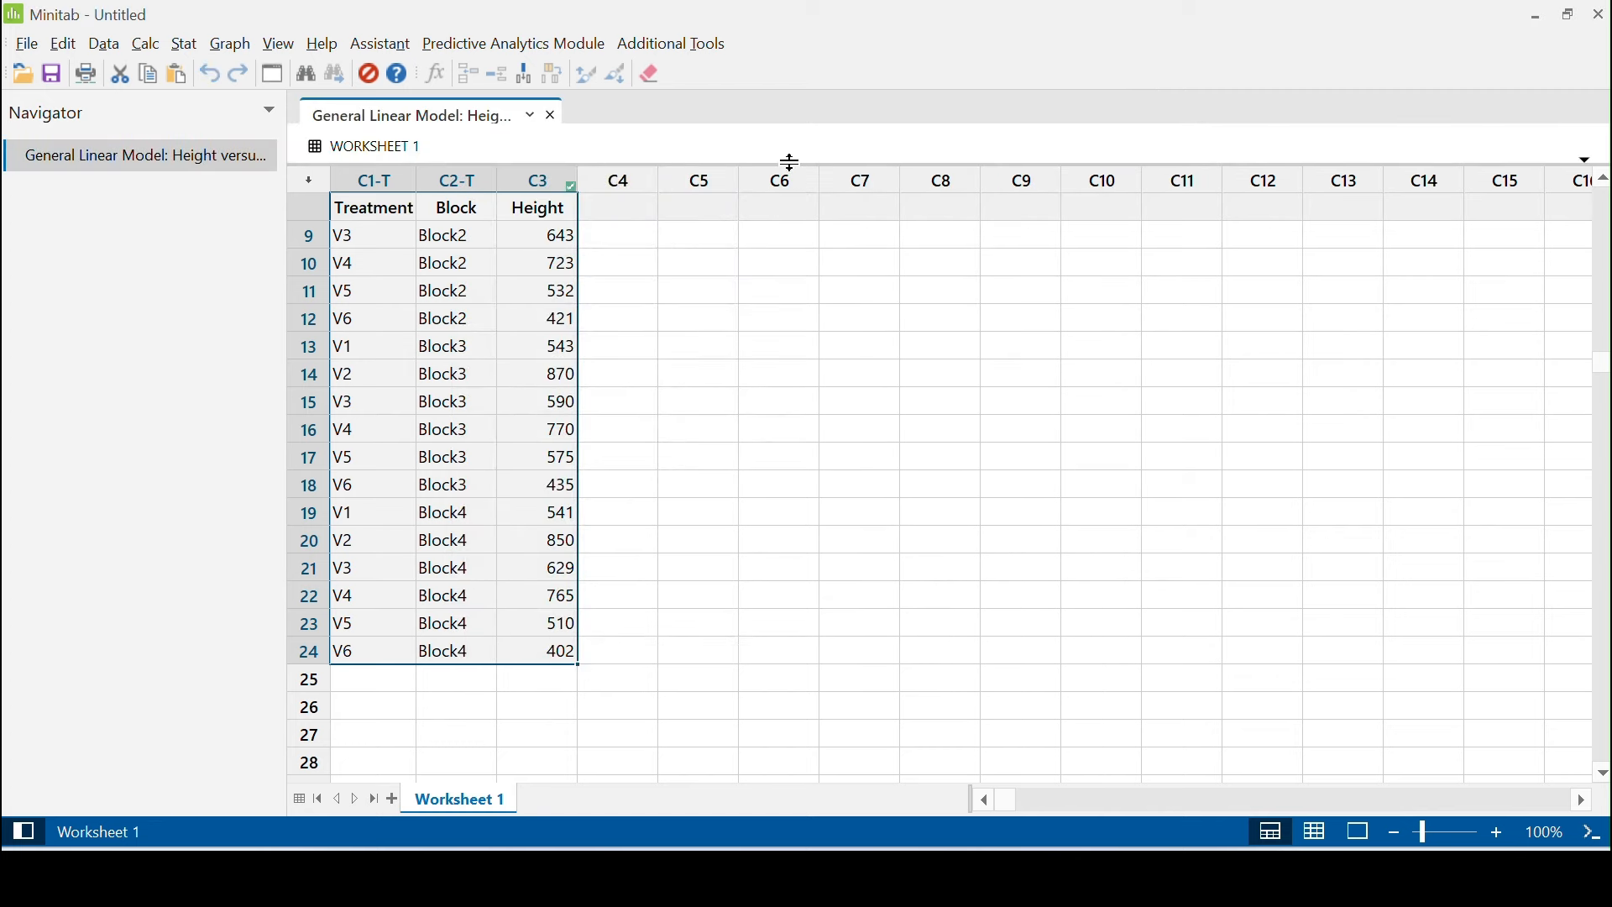
drag(788, 162, 810, 659)
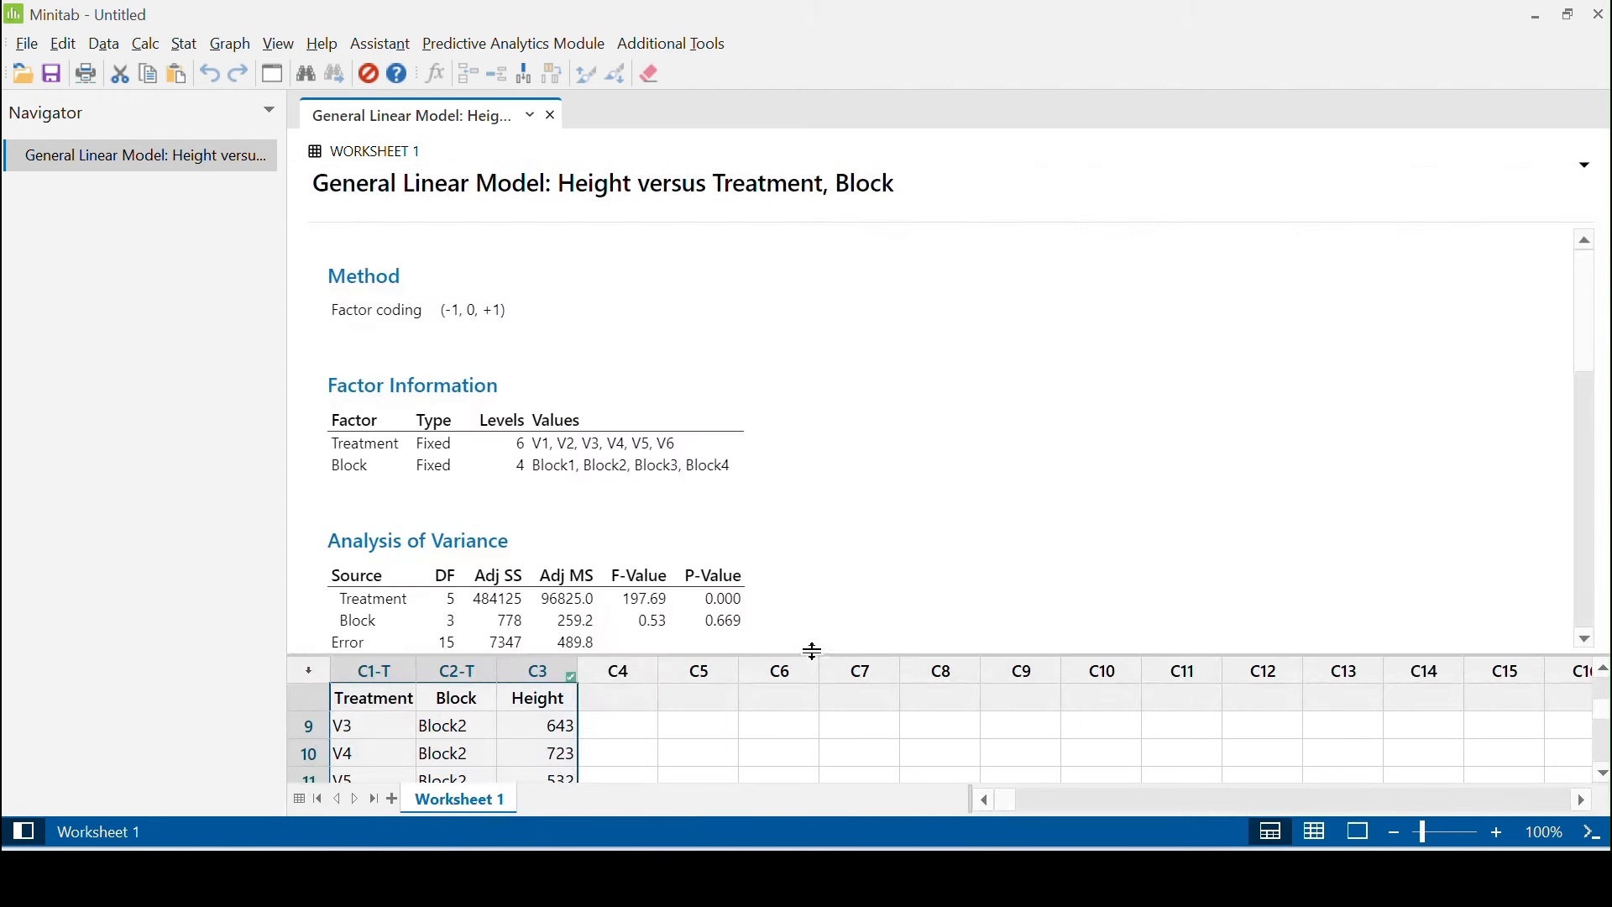
scroll(799, 401, down, 3)
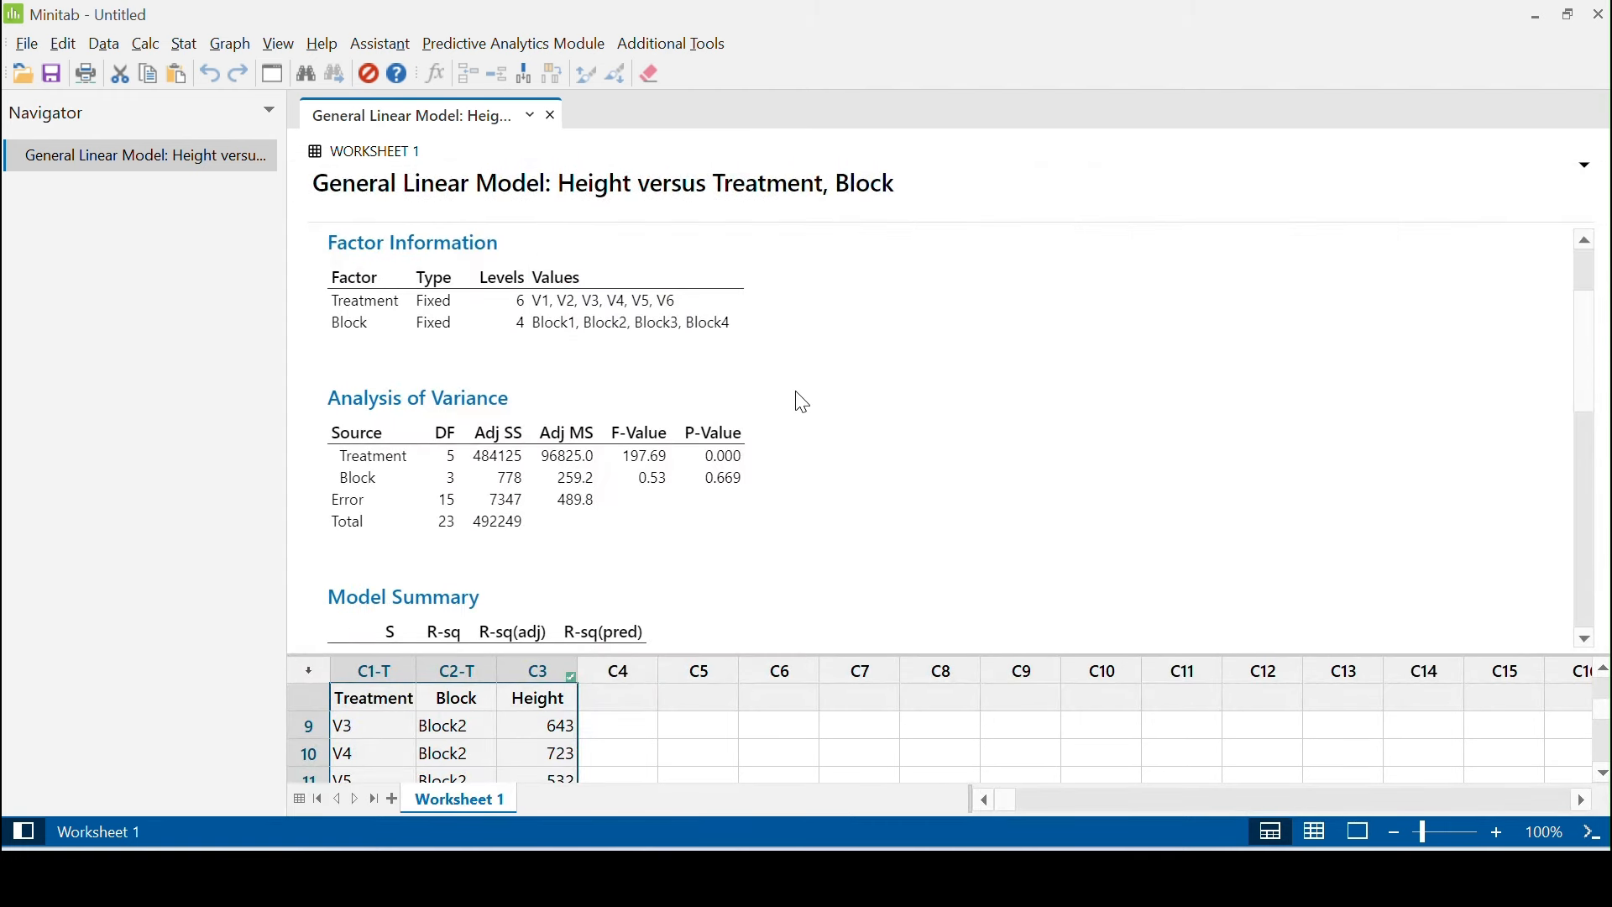
scroll(802, 403, down, 1)
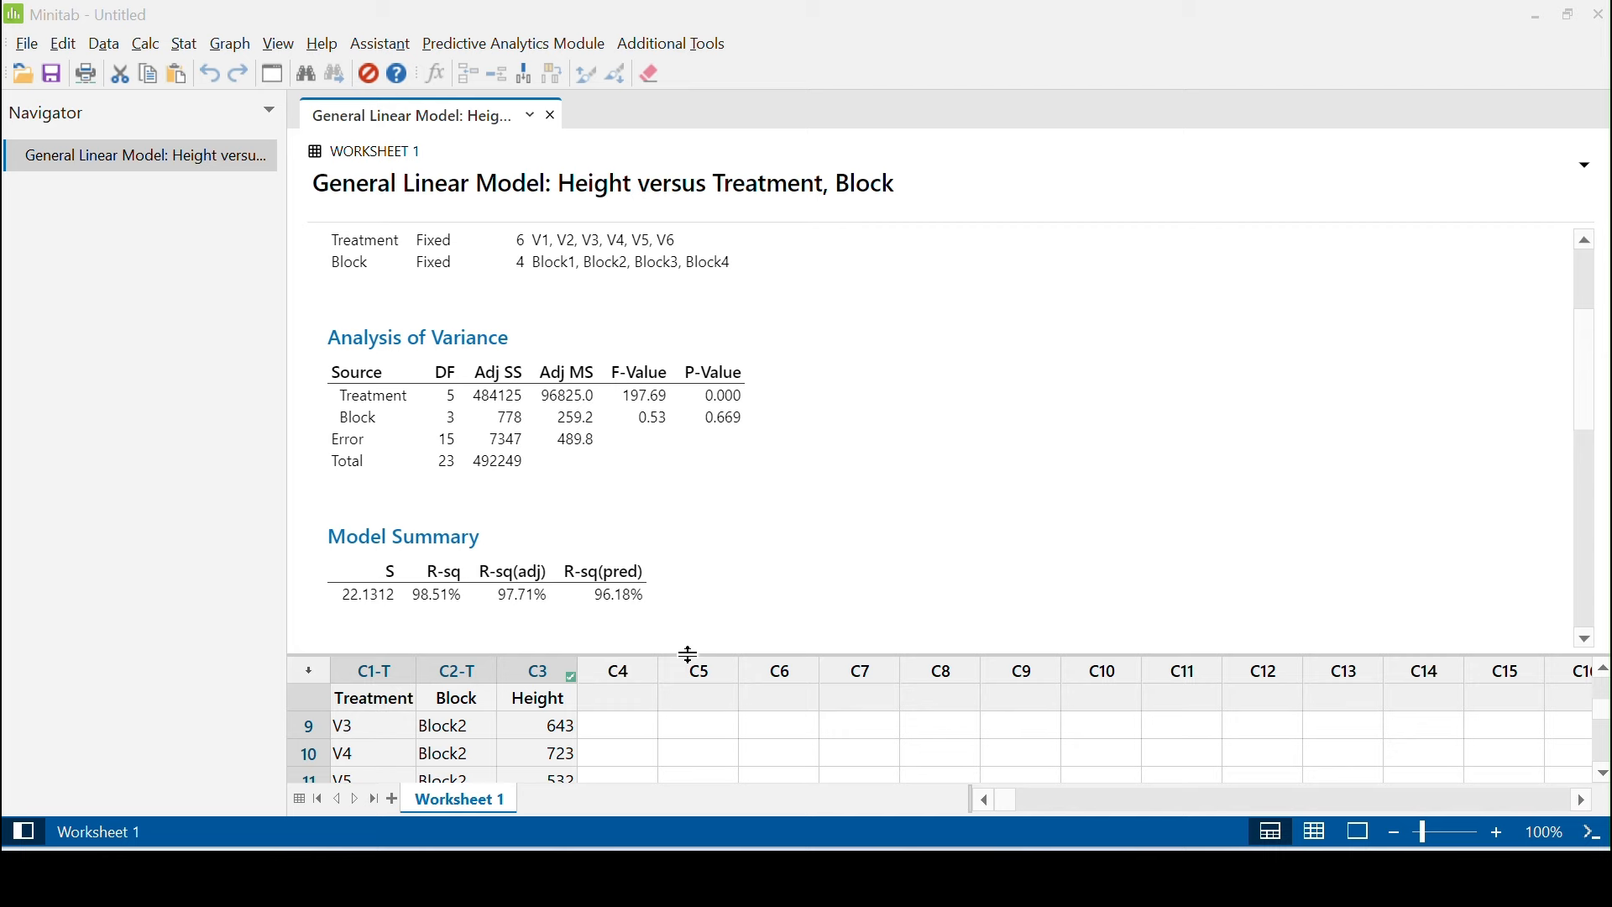
drag(689, 654, 698, 230)
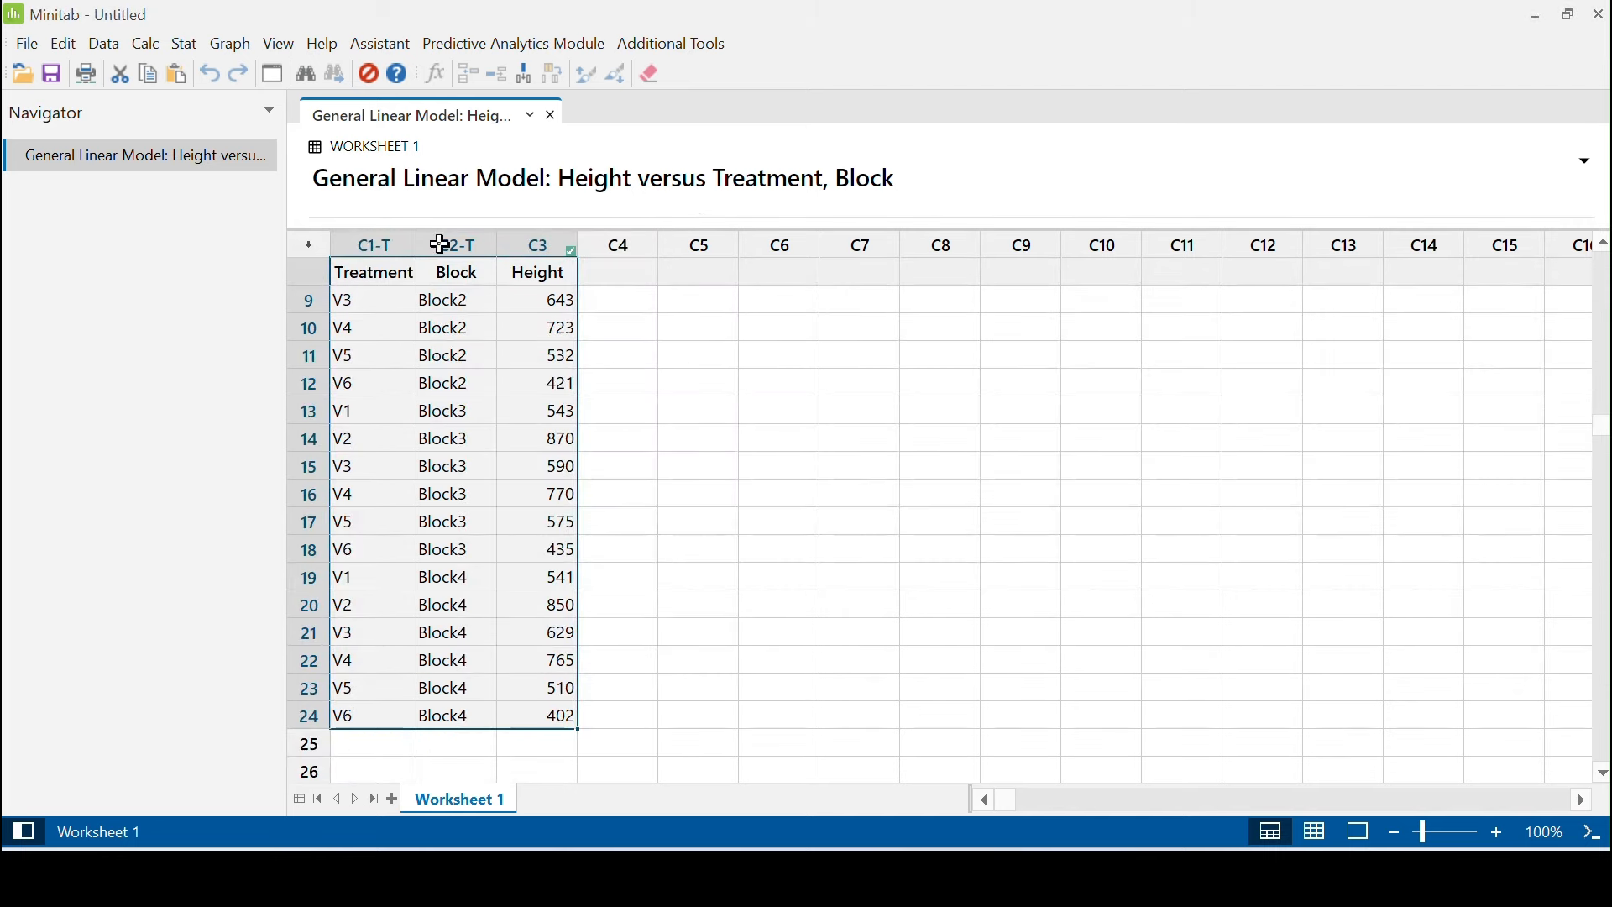
Run Tukey pairwise comparisons on Height for both the Treatment and Block terms
click(407, 301)
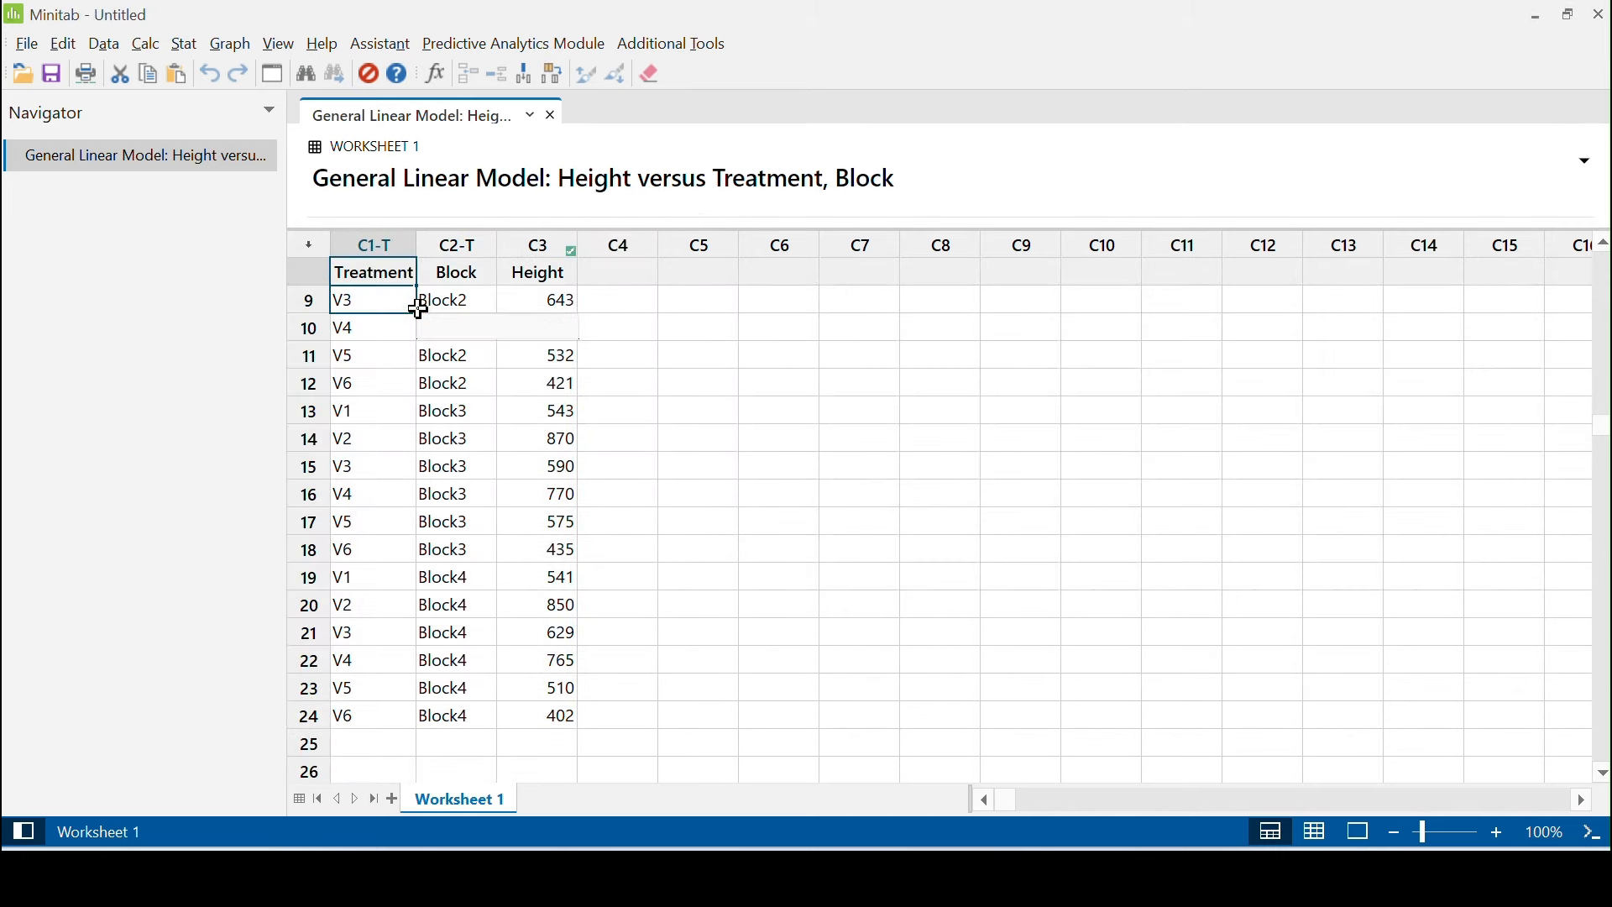
drag(418, 309, 560, 632)
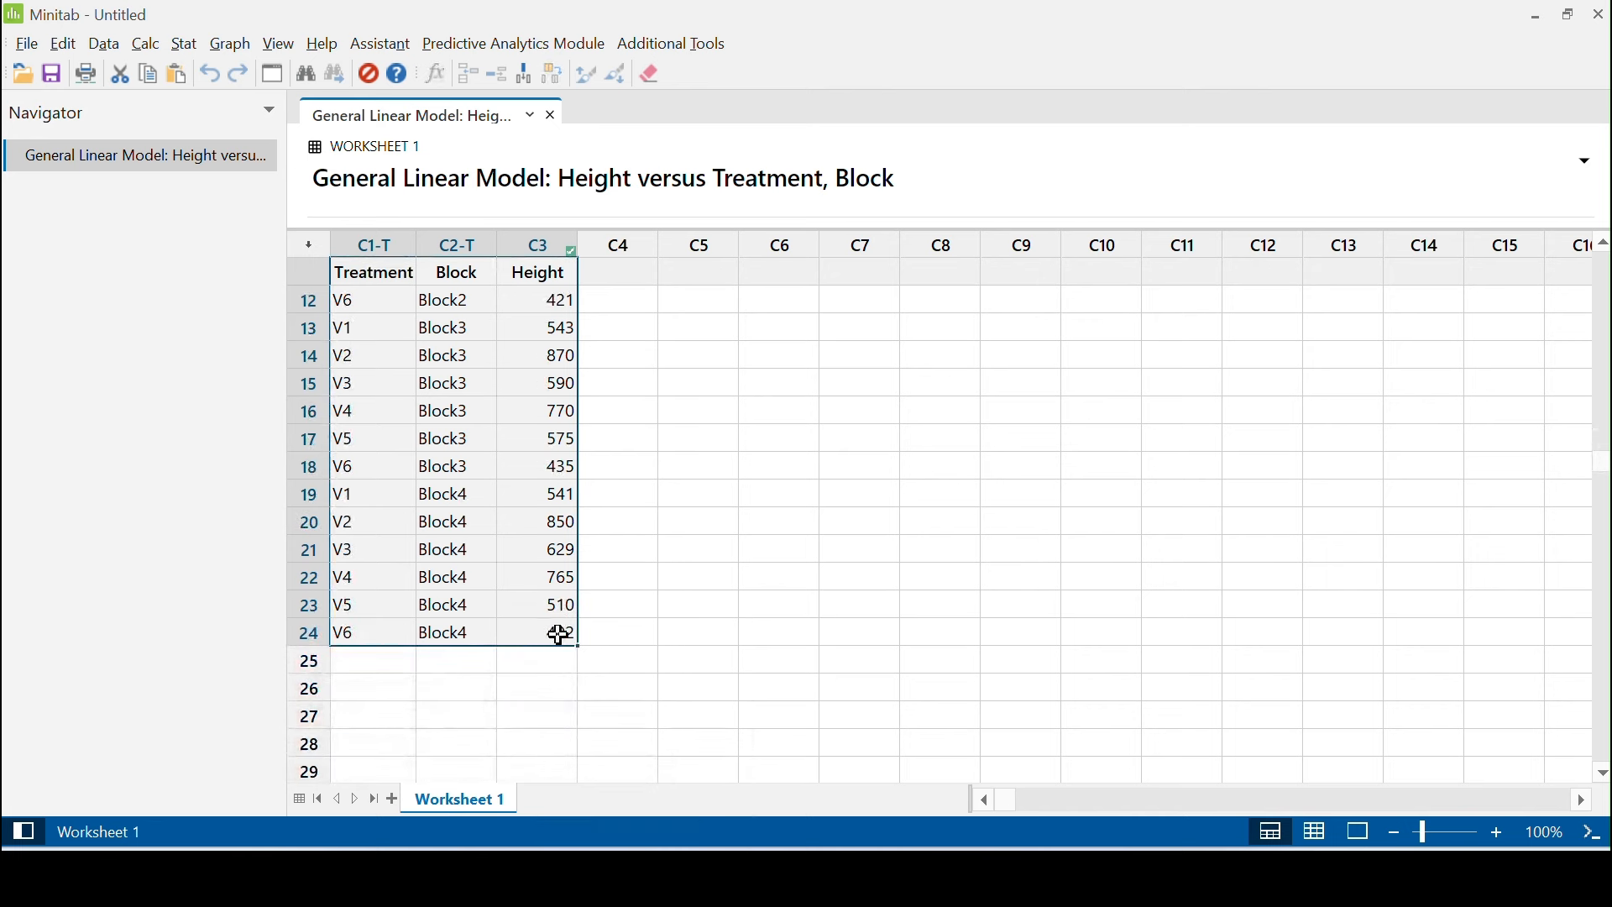
click(185, 44)
mouse_move(225, 130)
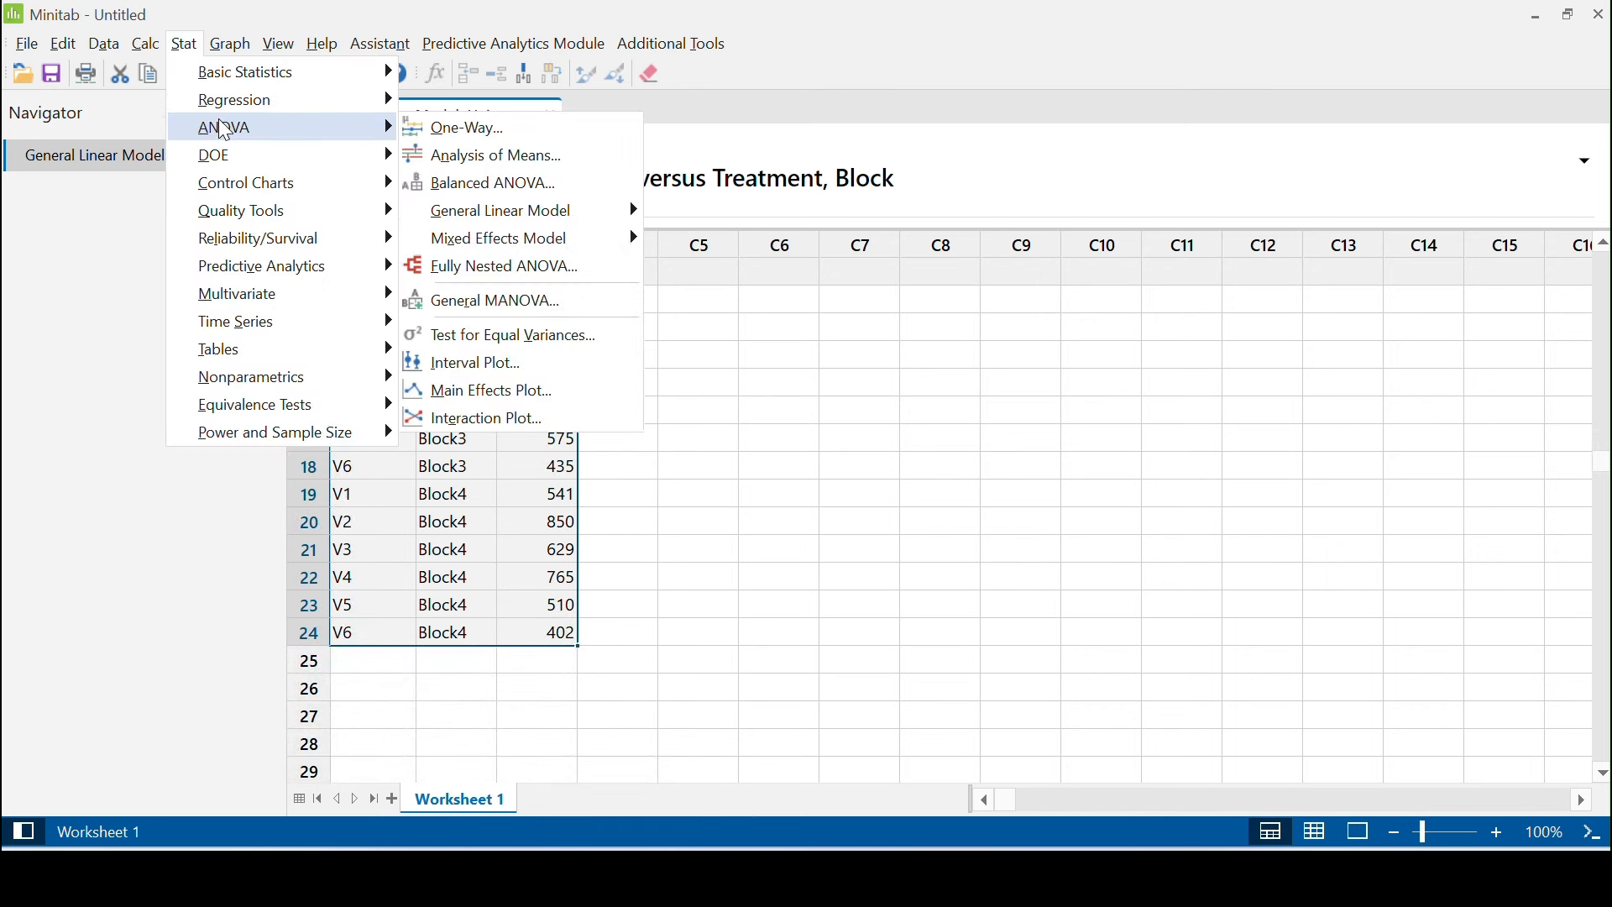
mouse_move(481, 221)
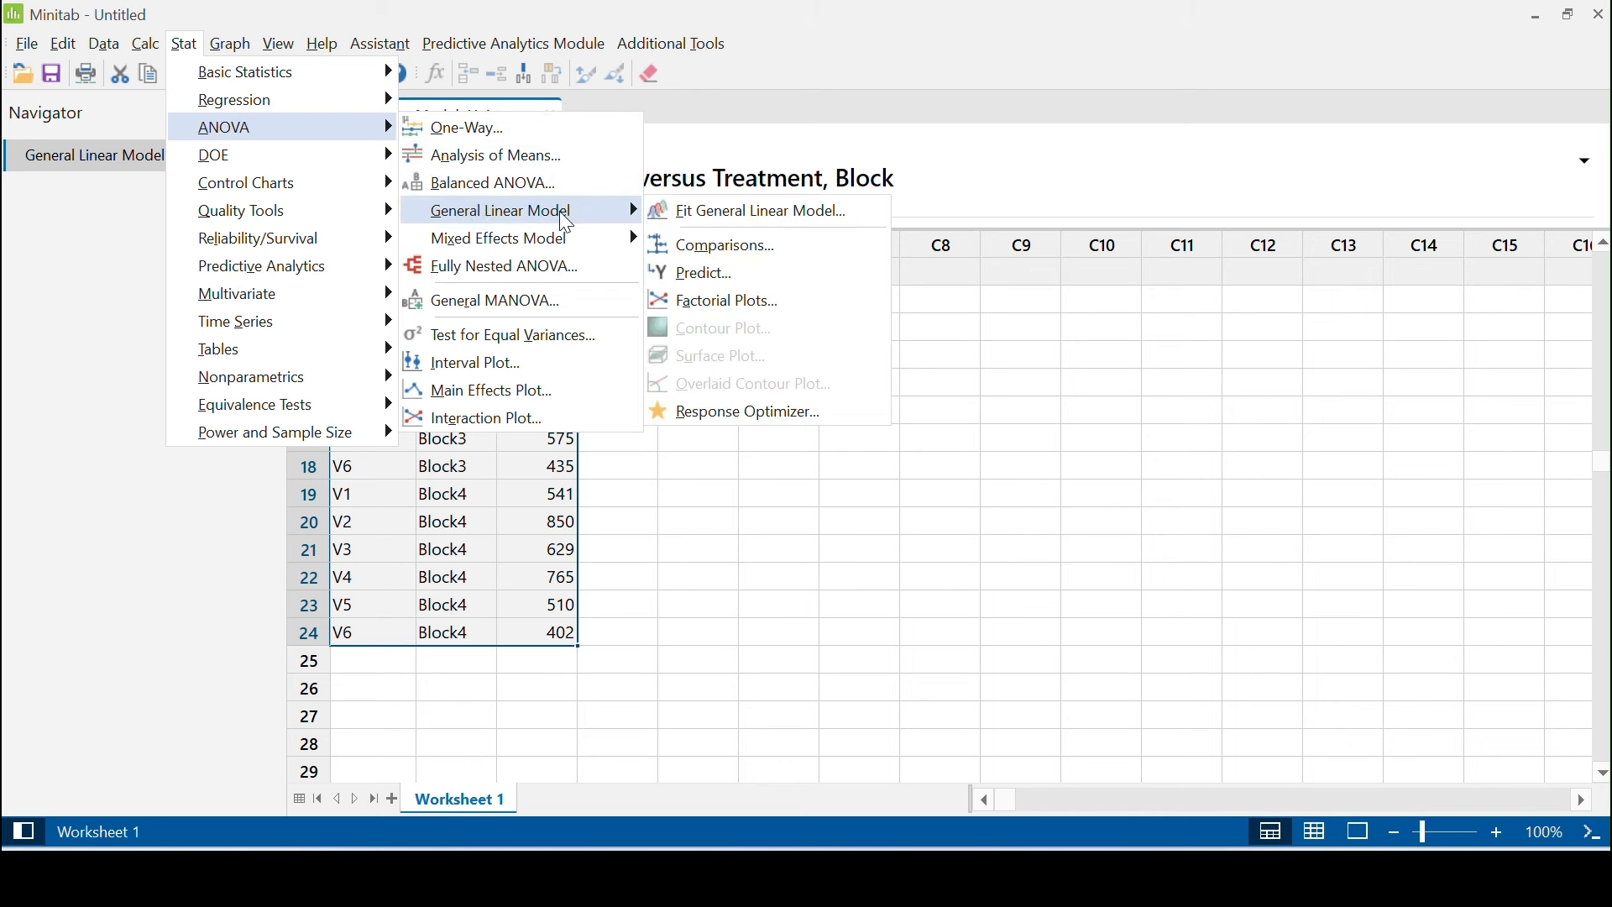
click(706, 252)
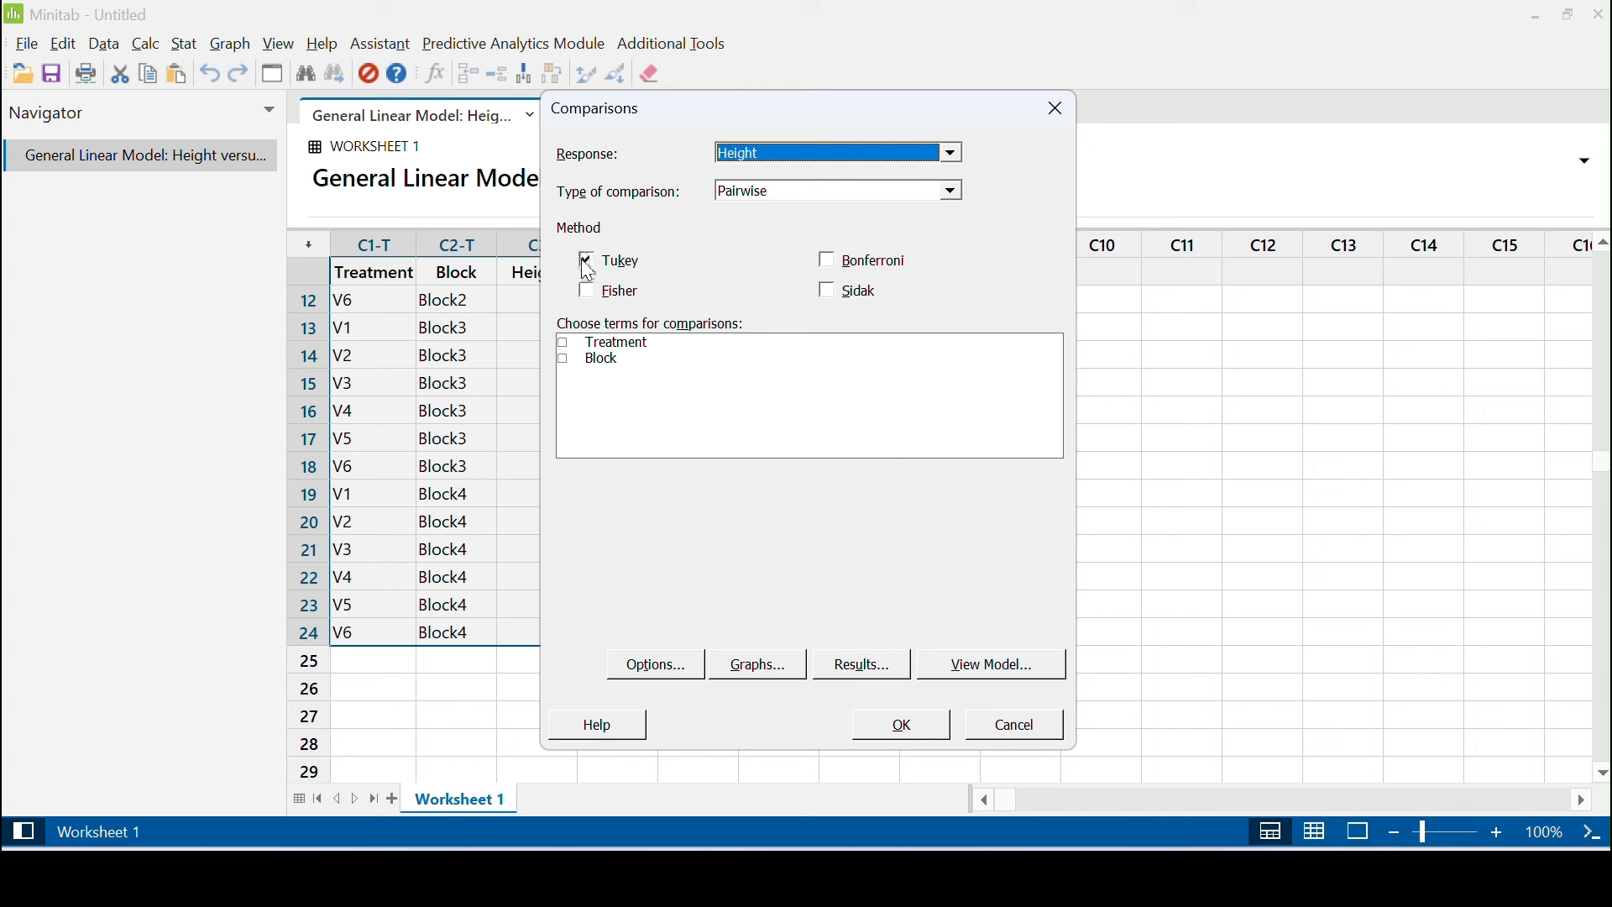
click(565, 342)
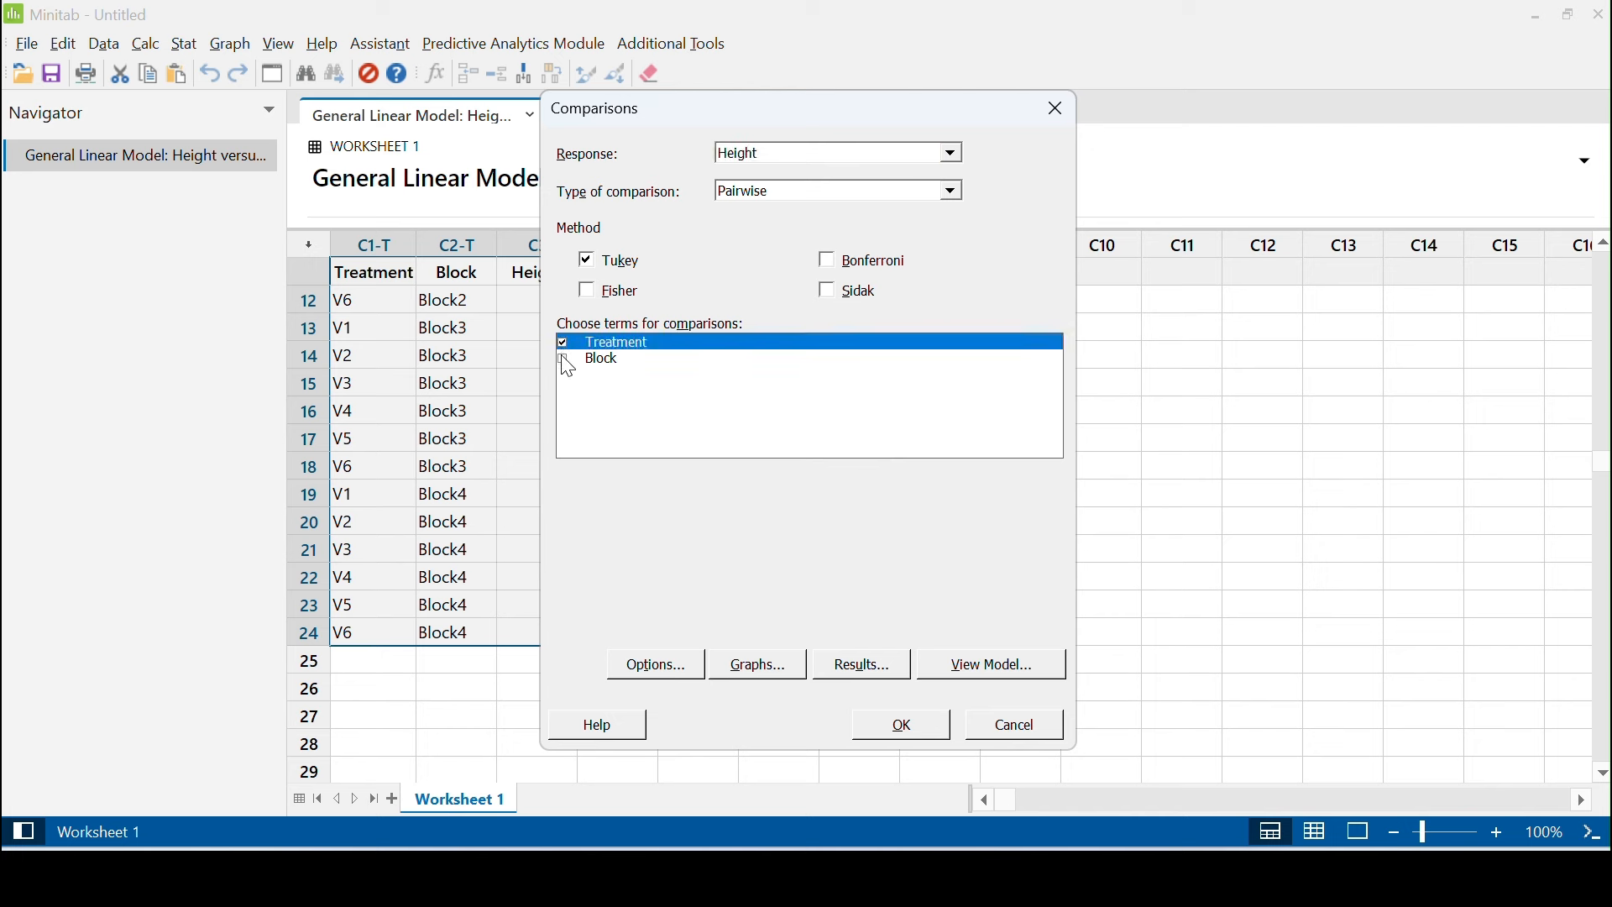
click(564, 359)
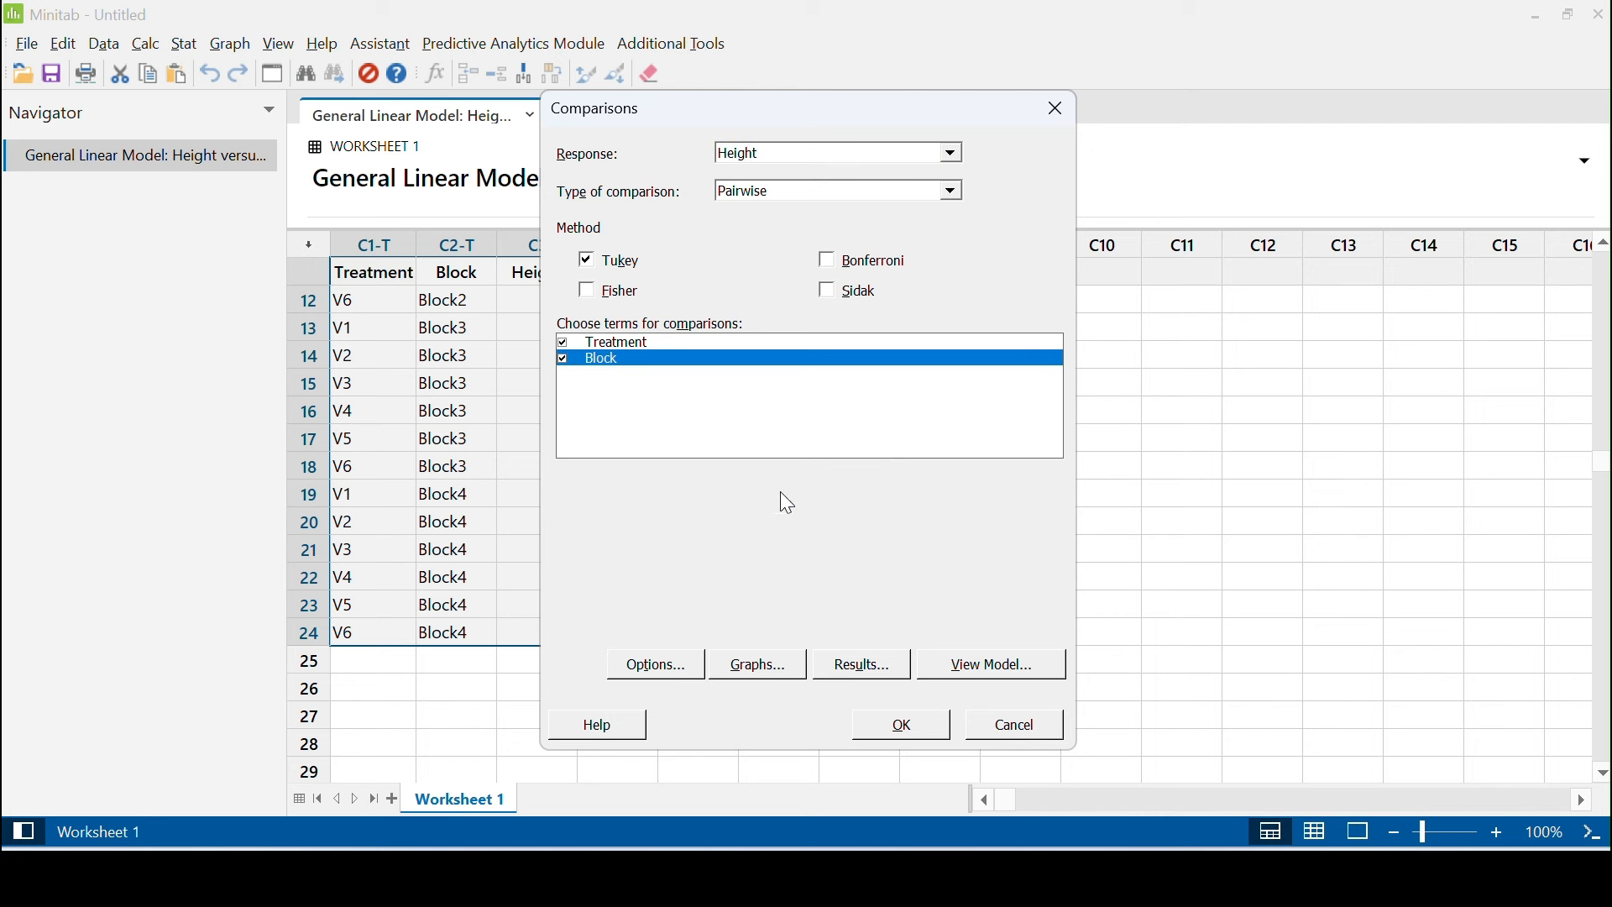
click(904, 736)
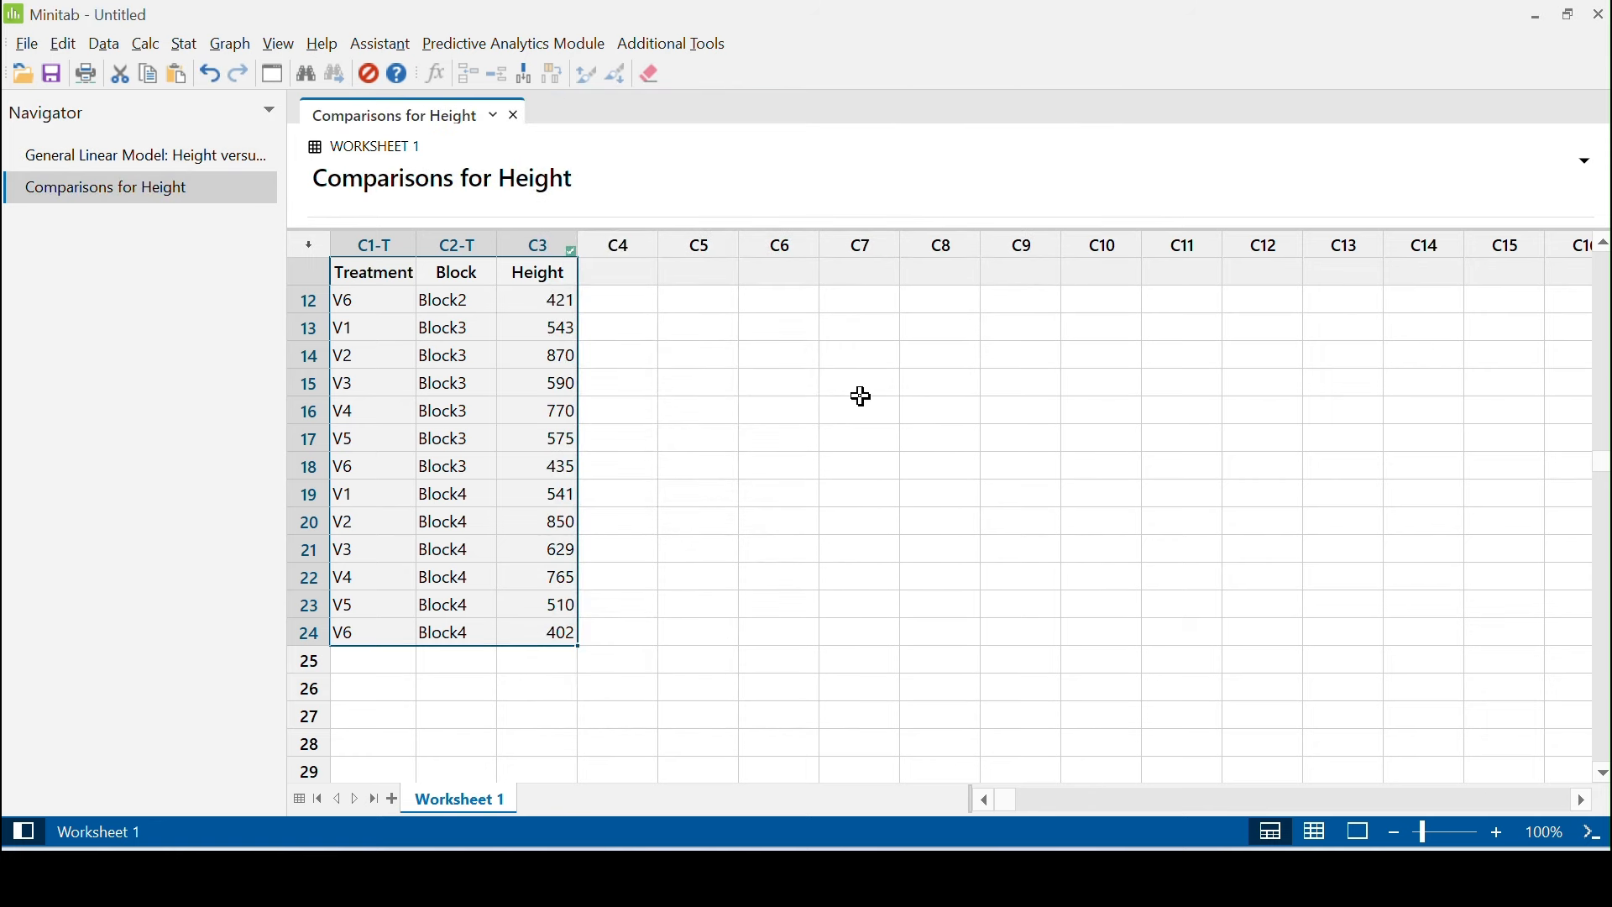
Examine the Tukey grouping information tables for Treatment and Block in the comparisons output
drag(821, 229, 800, 663)
click(777, 497)
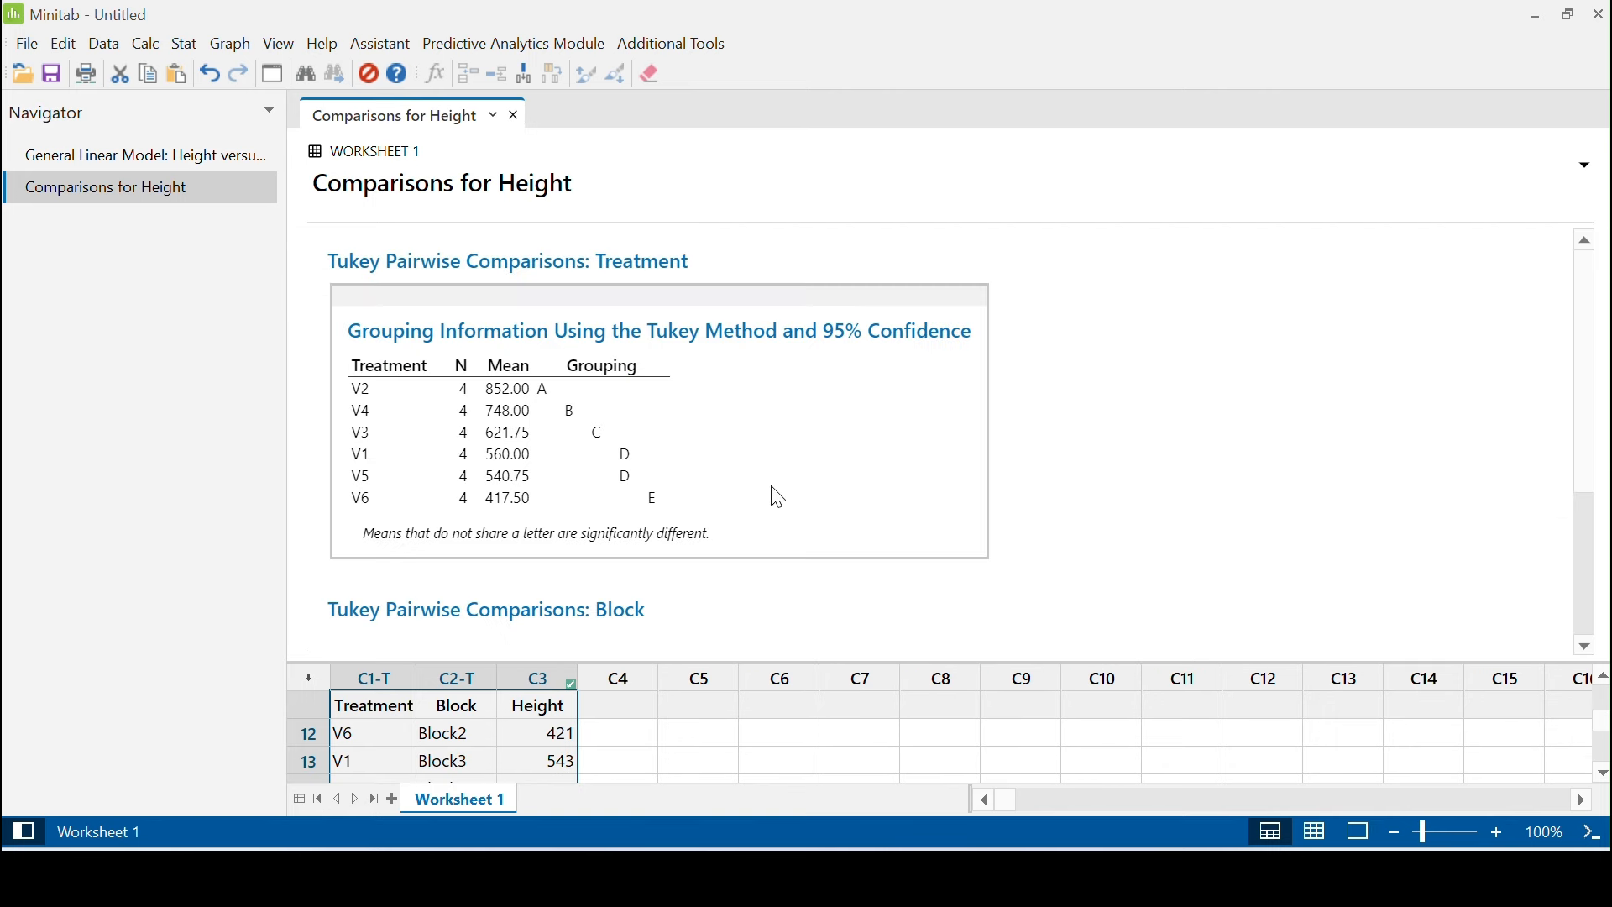
scroll(777, 497, down, 1)
scroll(777, 497, up, 1)
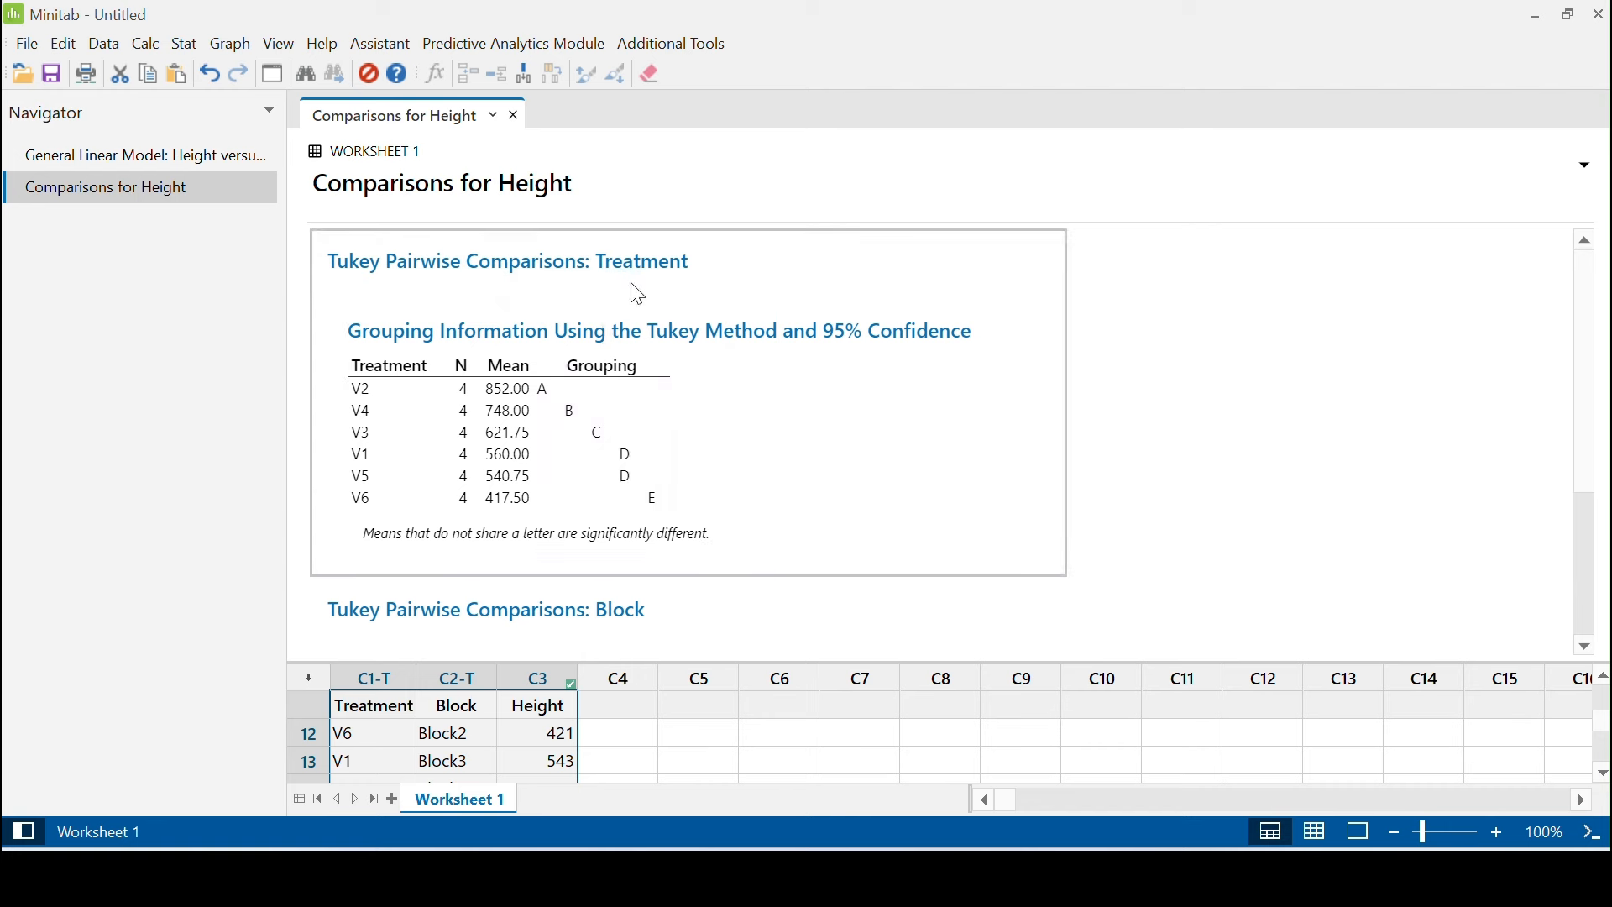
scroll(689, 500, down, 1)
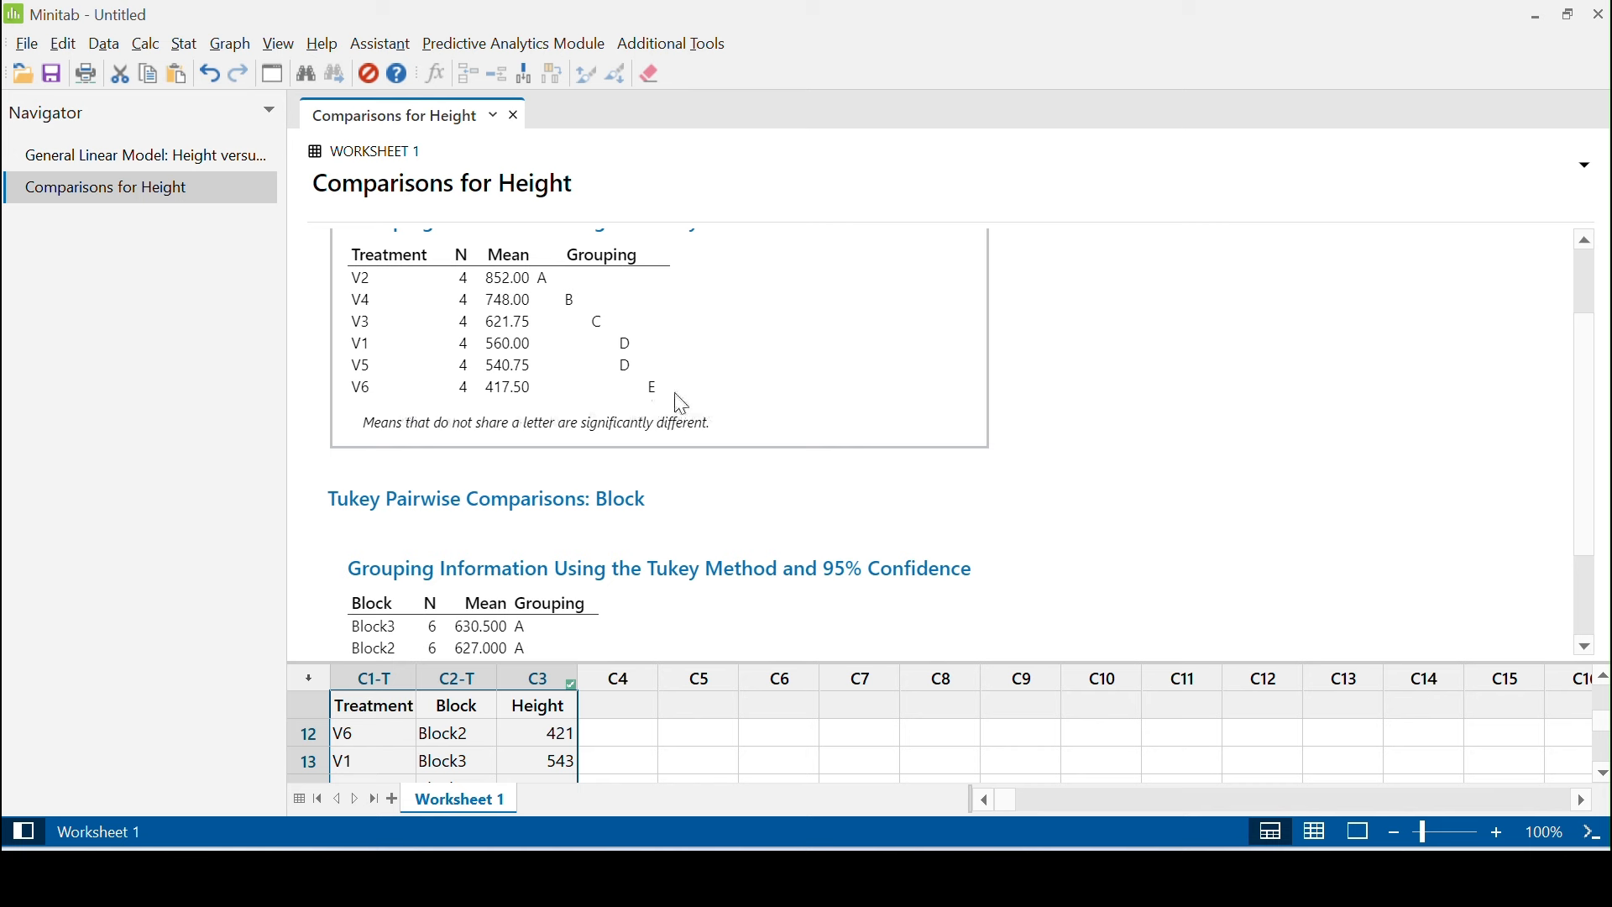
scroll(681, 405, up, 3)
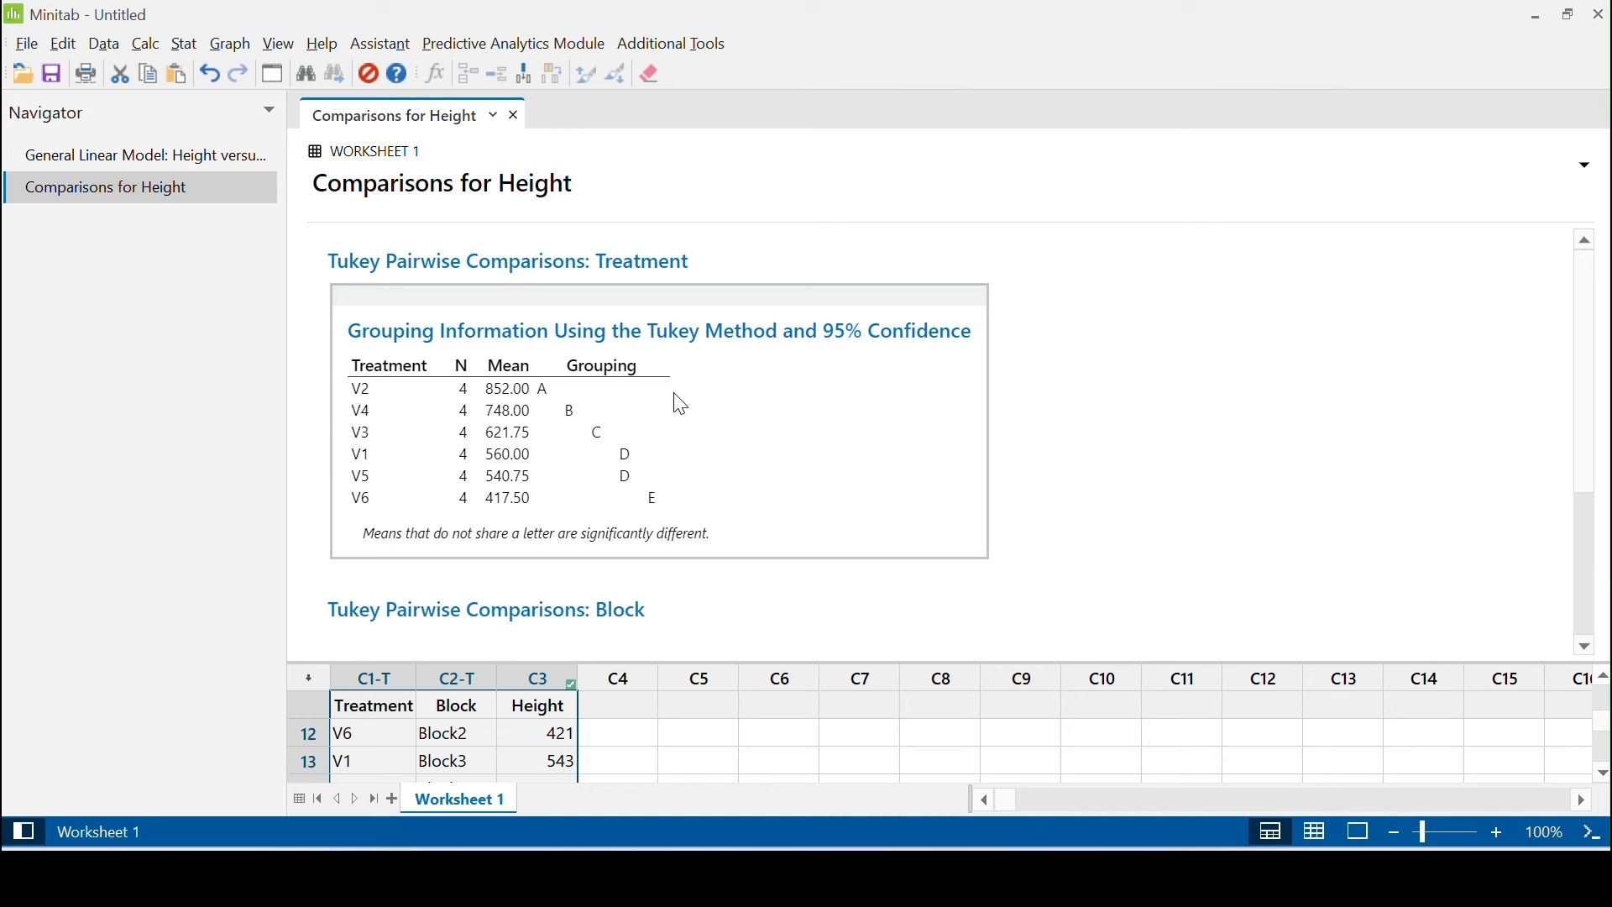
scroll(681, 405, down, 5)
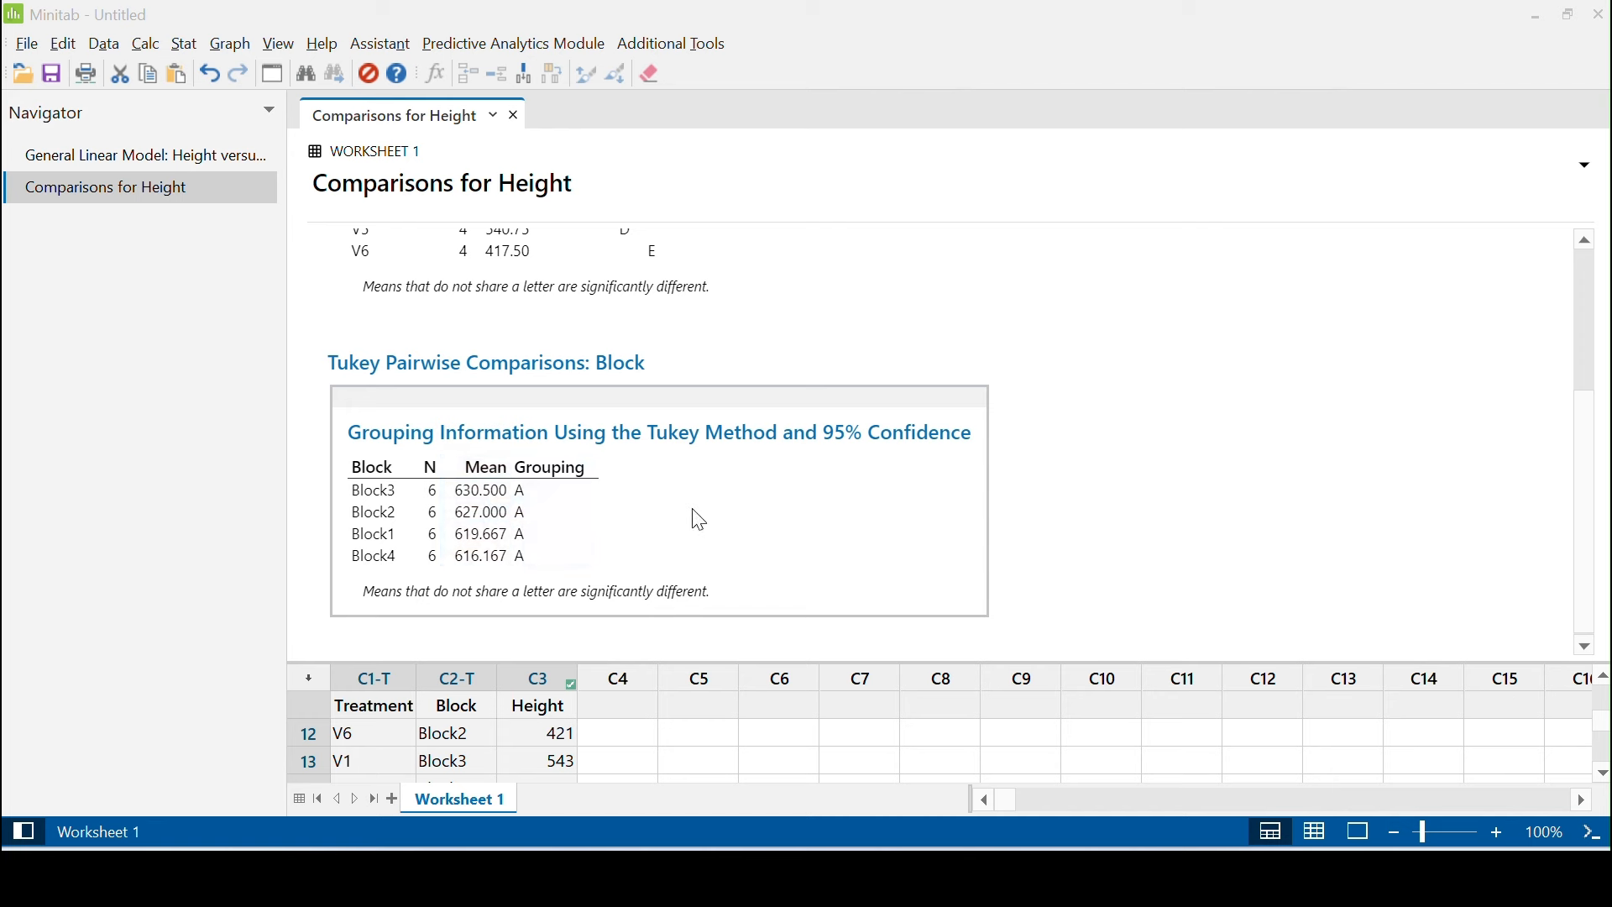
Return to the general linear model output and send the Analysis of Variance table to Microsoft Word
click(245, 157)
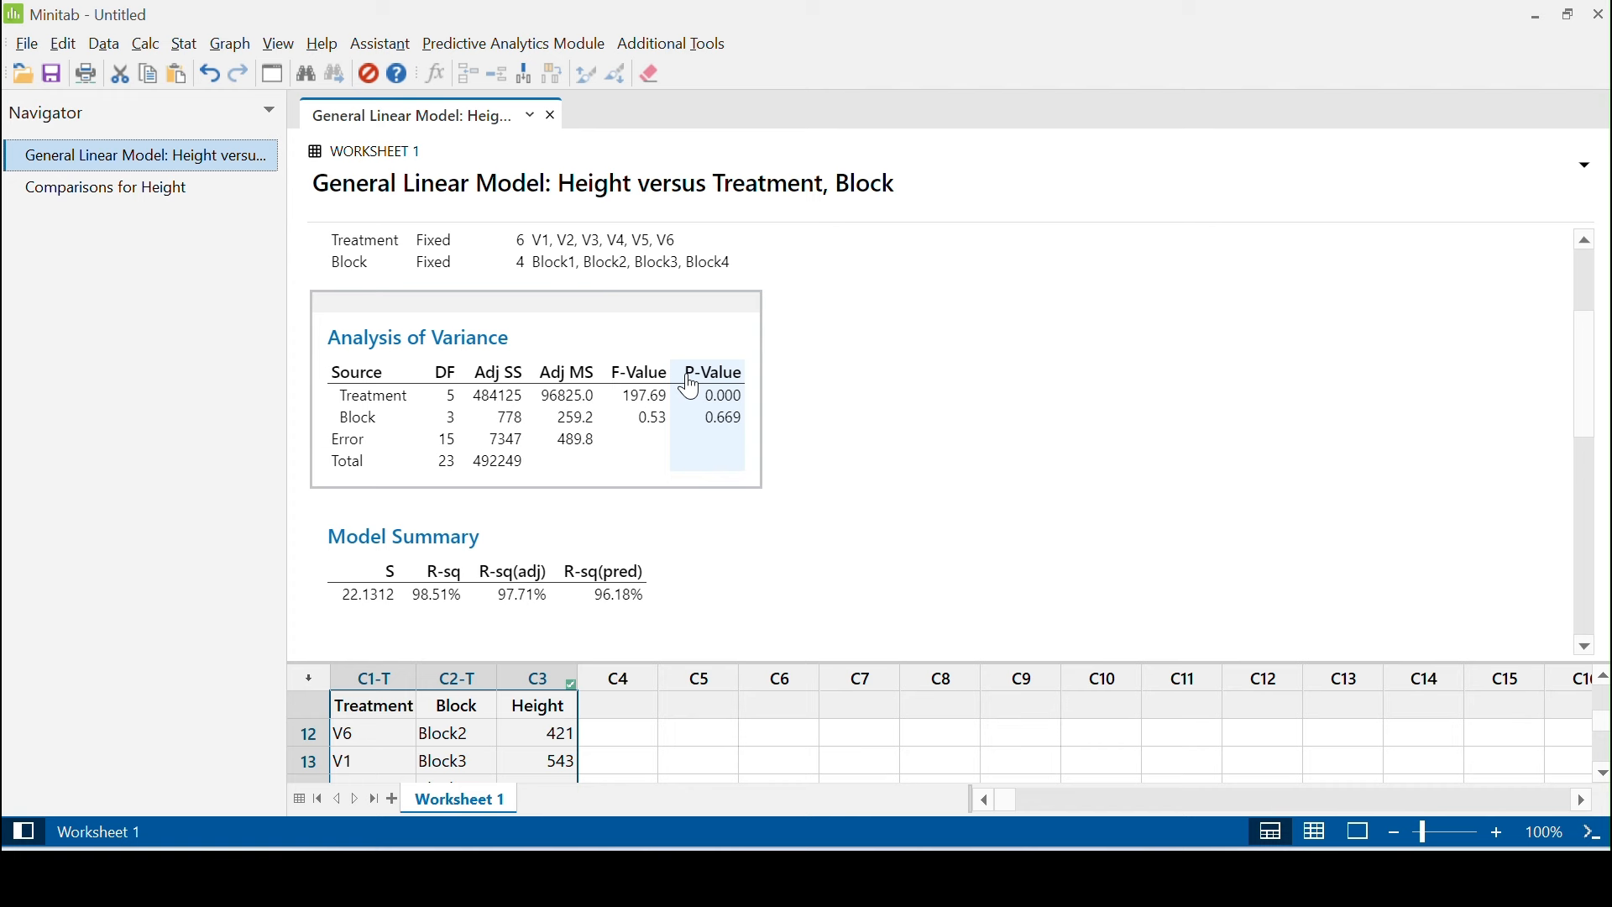
scroll(690, 388, up, 2)
scroll(691, 388, down, 2)
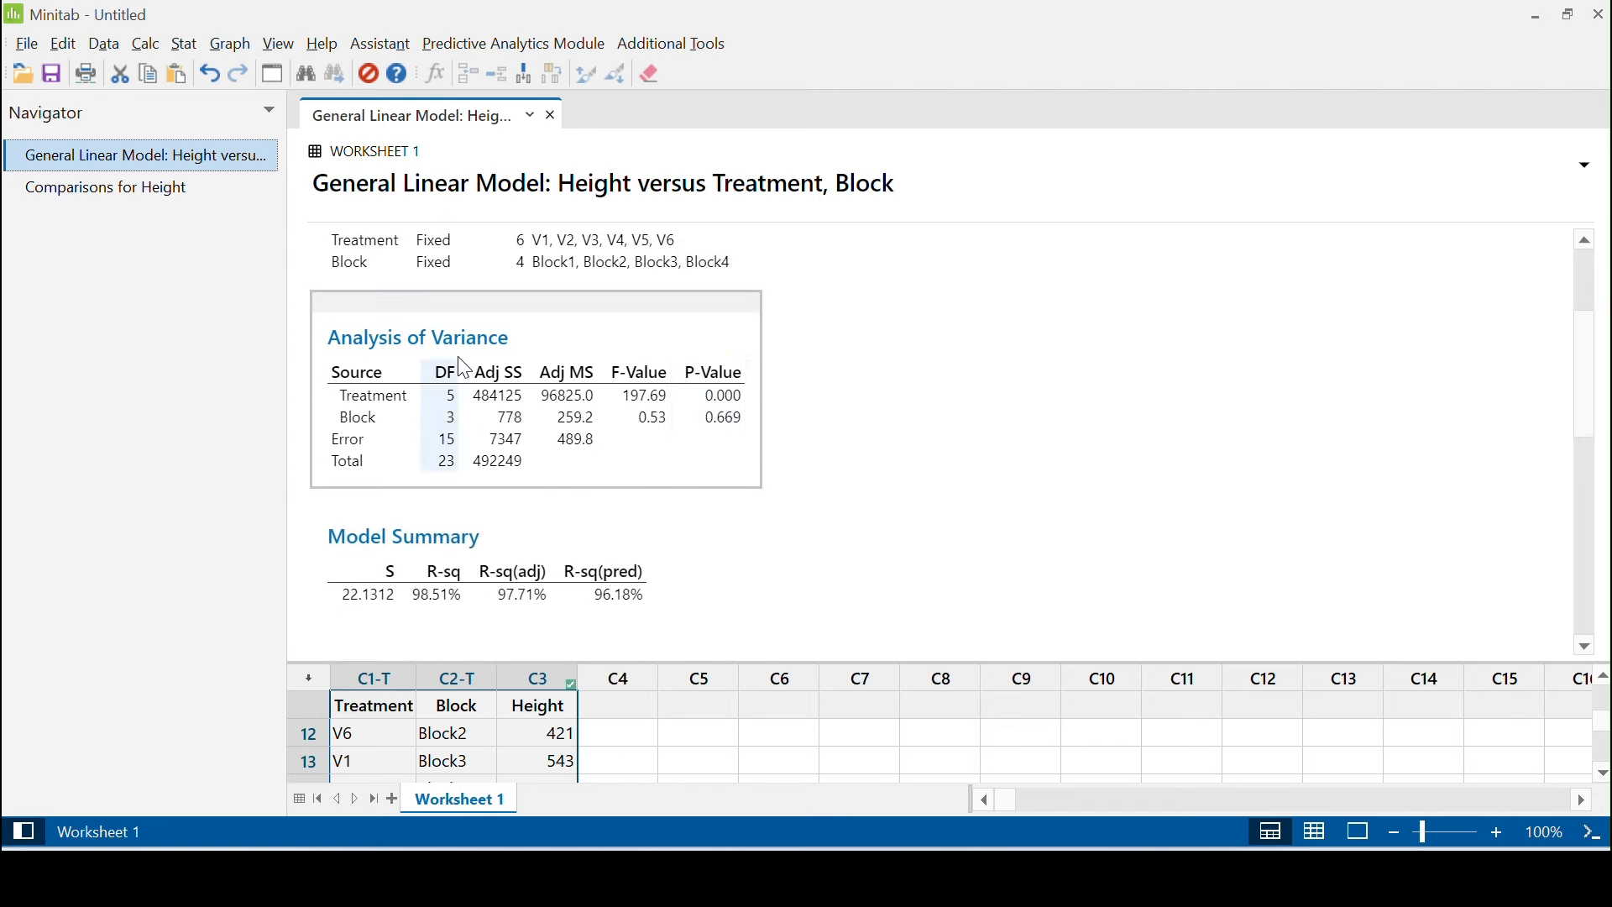
right_click(736, 310)
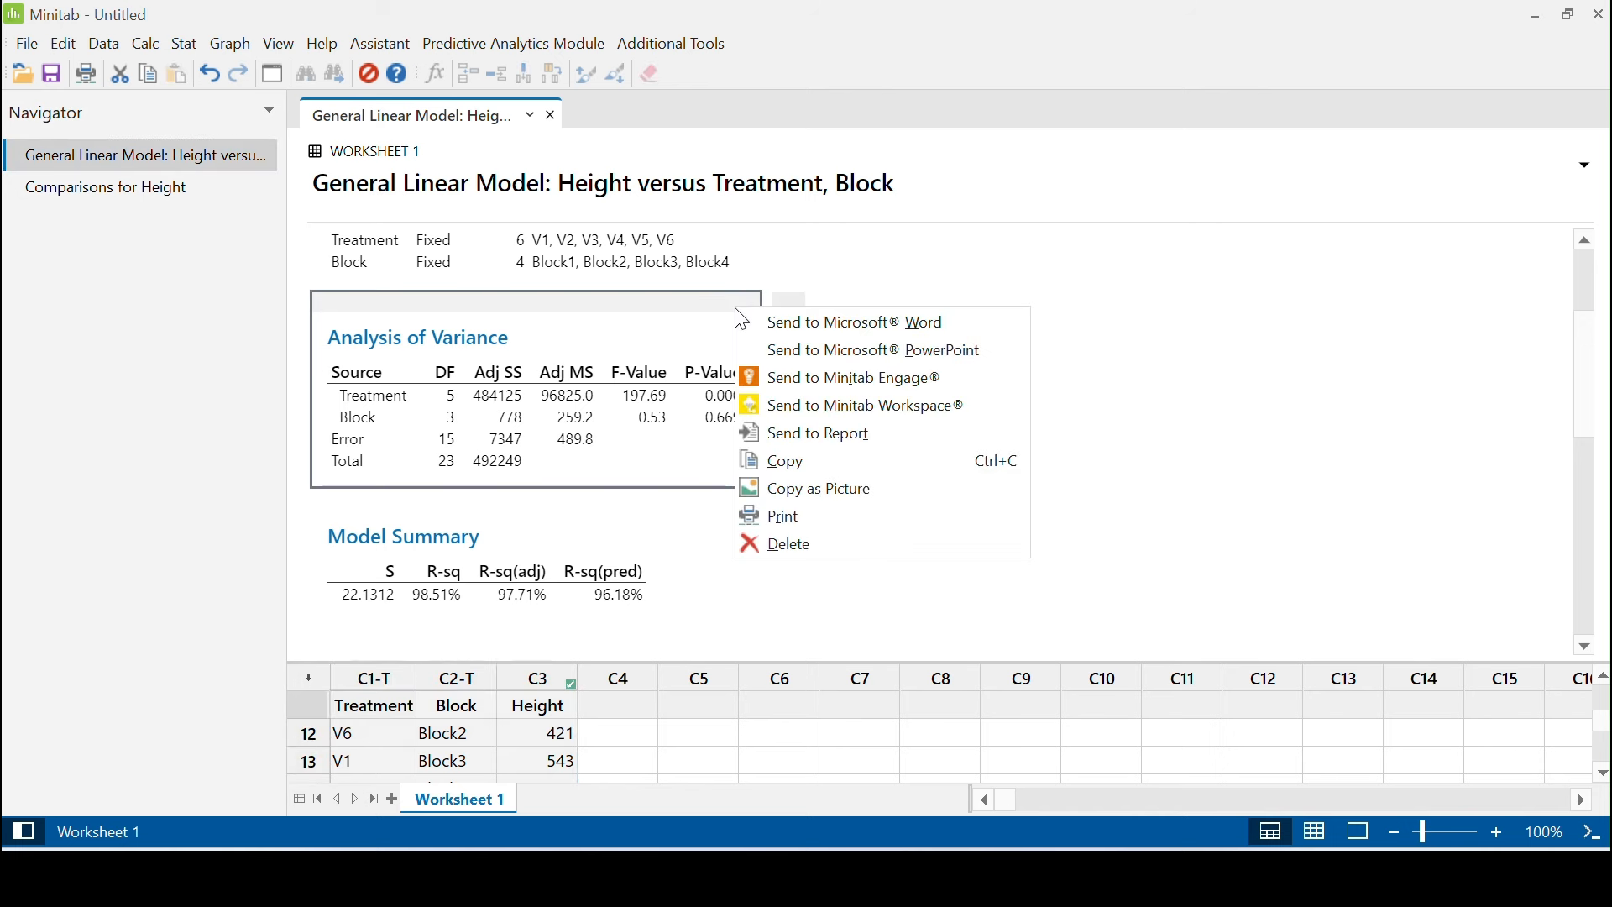
click(798, 323)
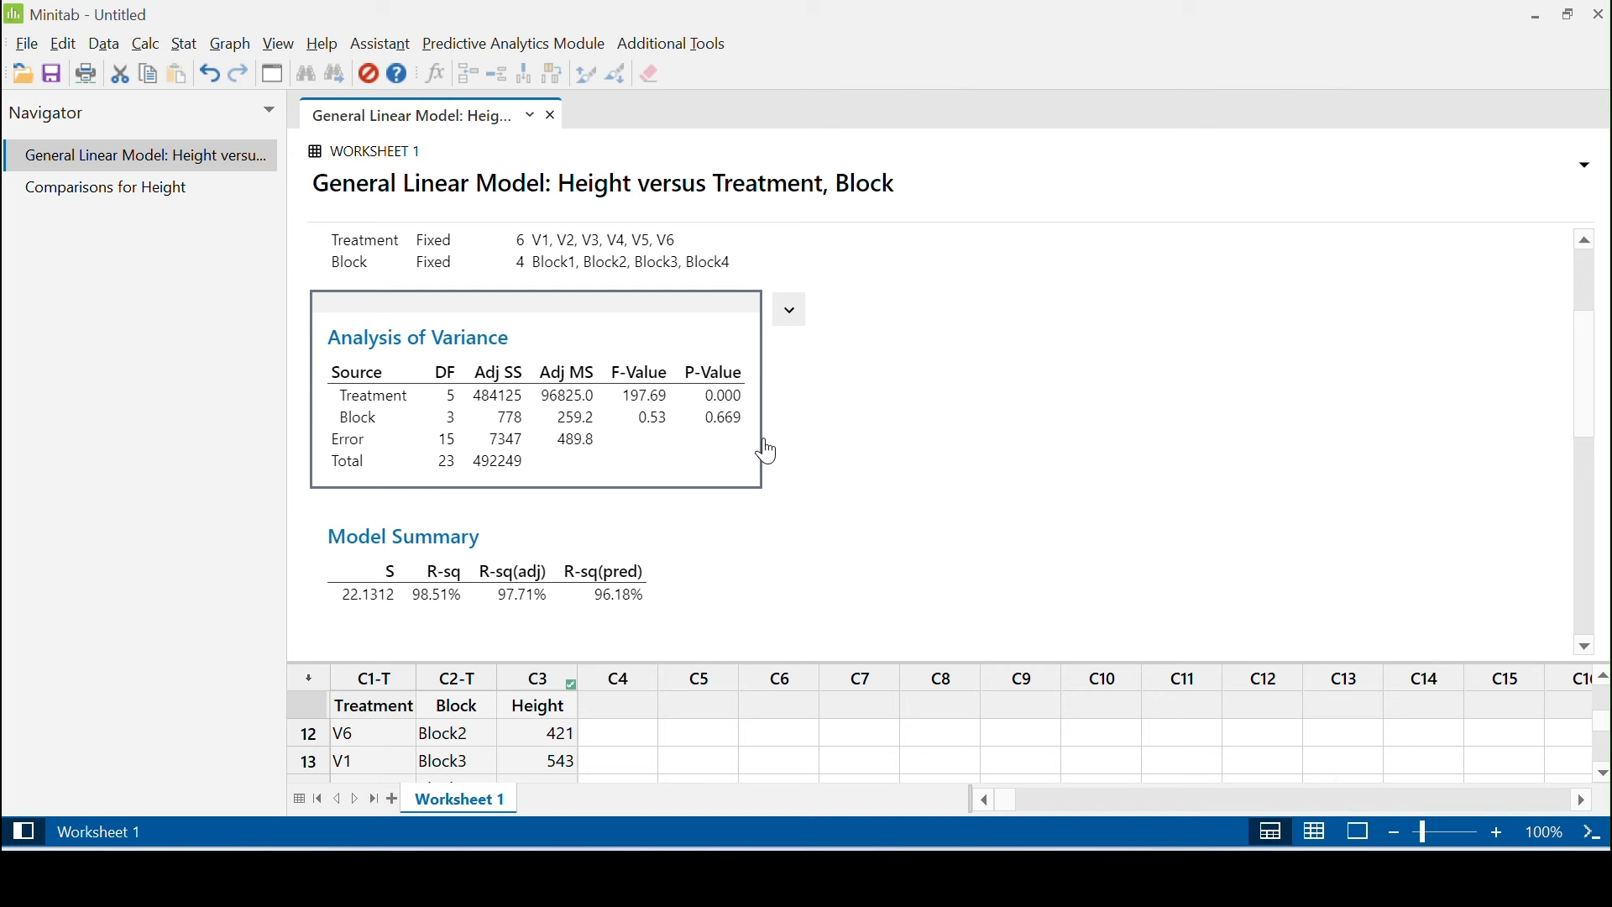
Send the Coefficients table of the model output to Microsoft Word
scroll(849, 547, down, 3)
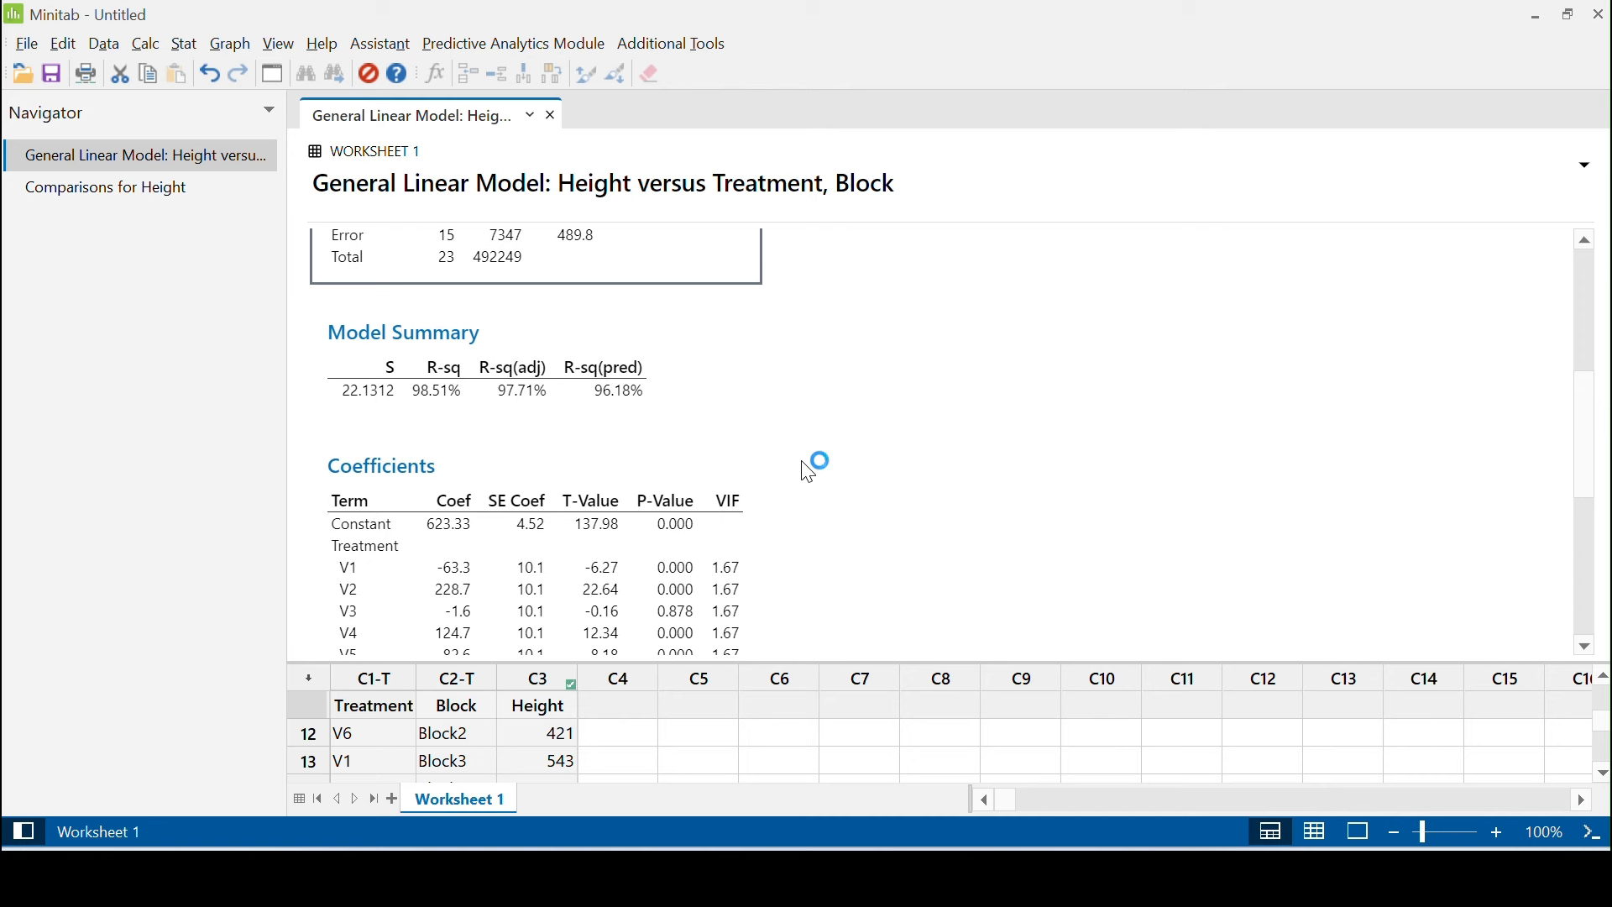
right_click(662, 472)
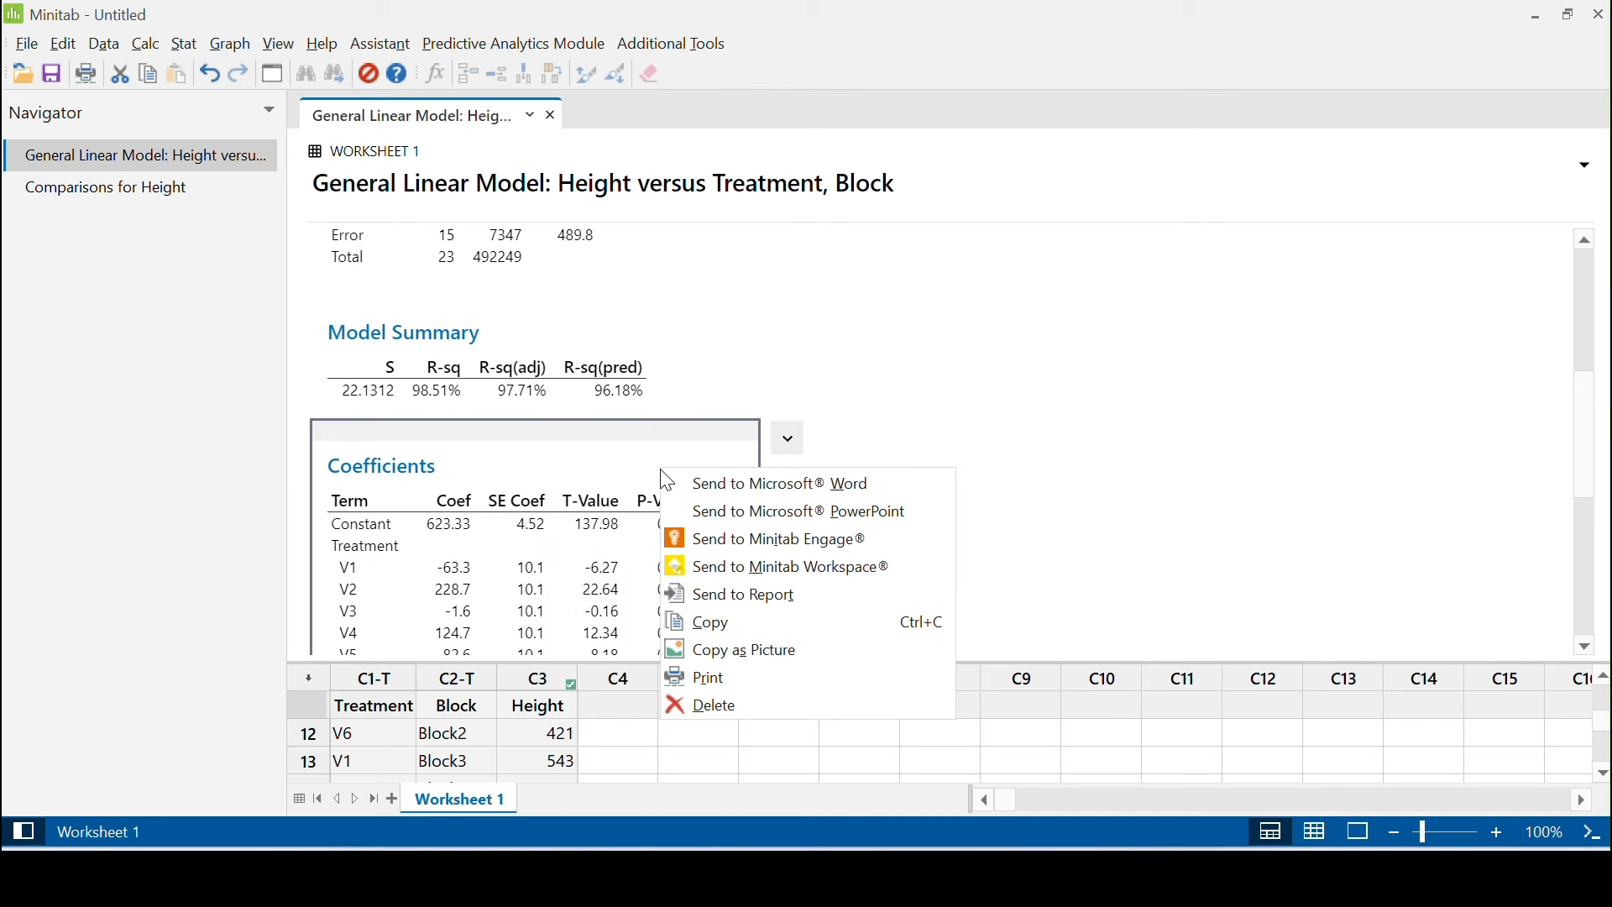
click(733, 485)
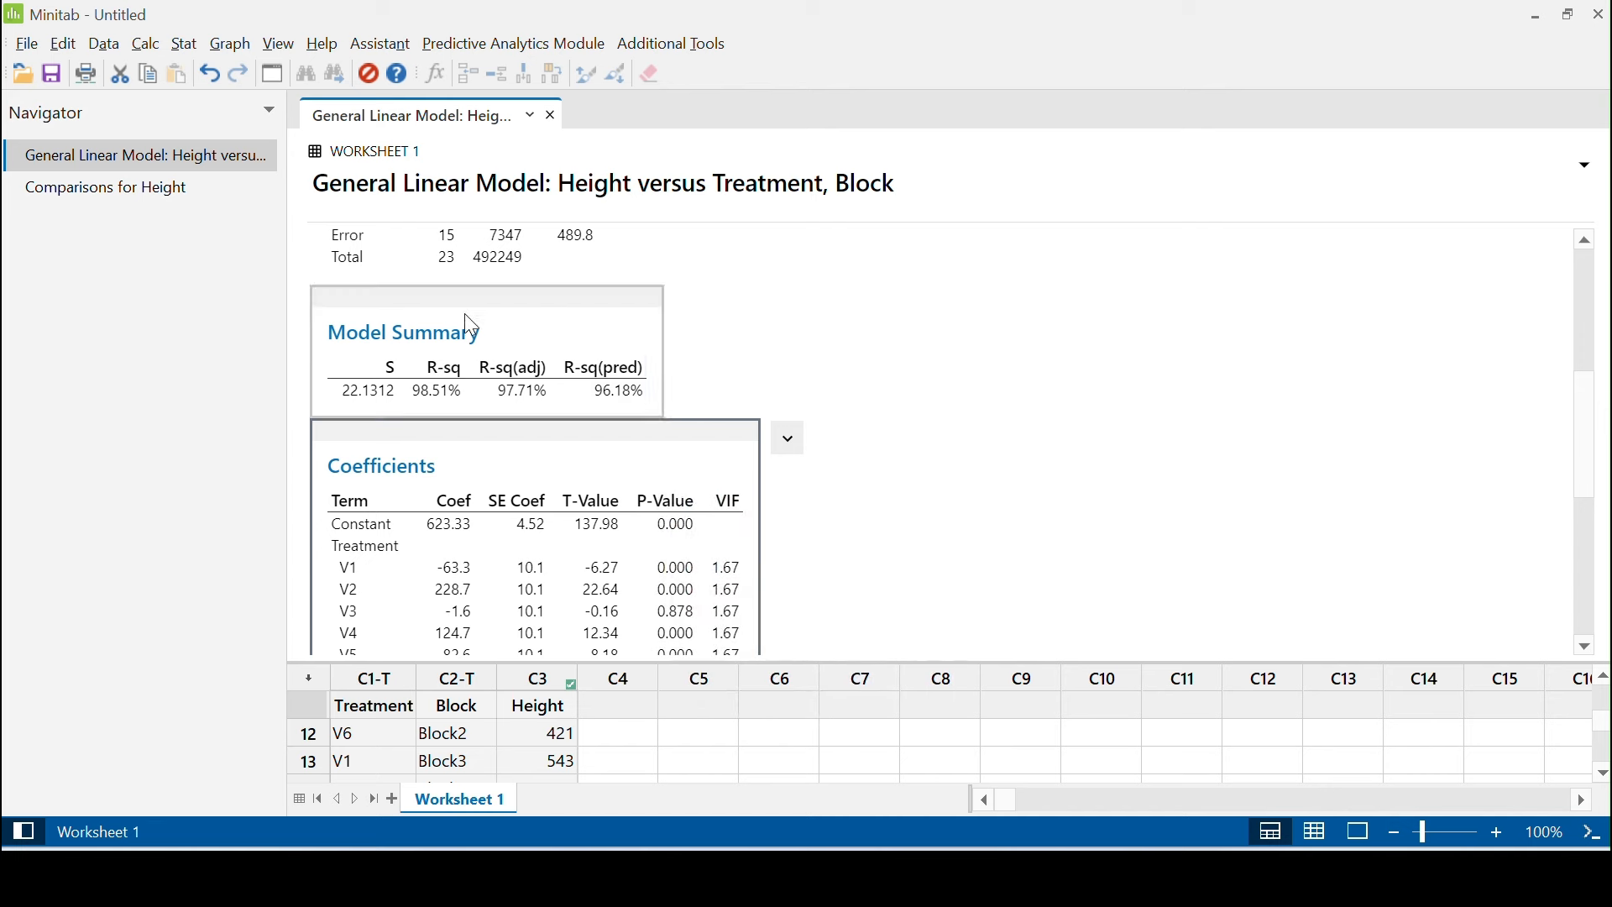
Open the comparisons output and send the Treatment Tukey grouping information table to Microsoft Word
click(119, 194)
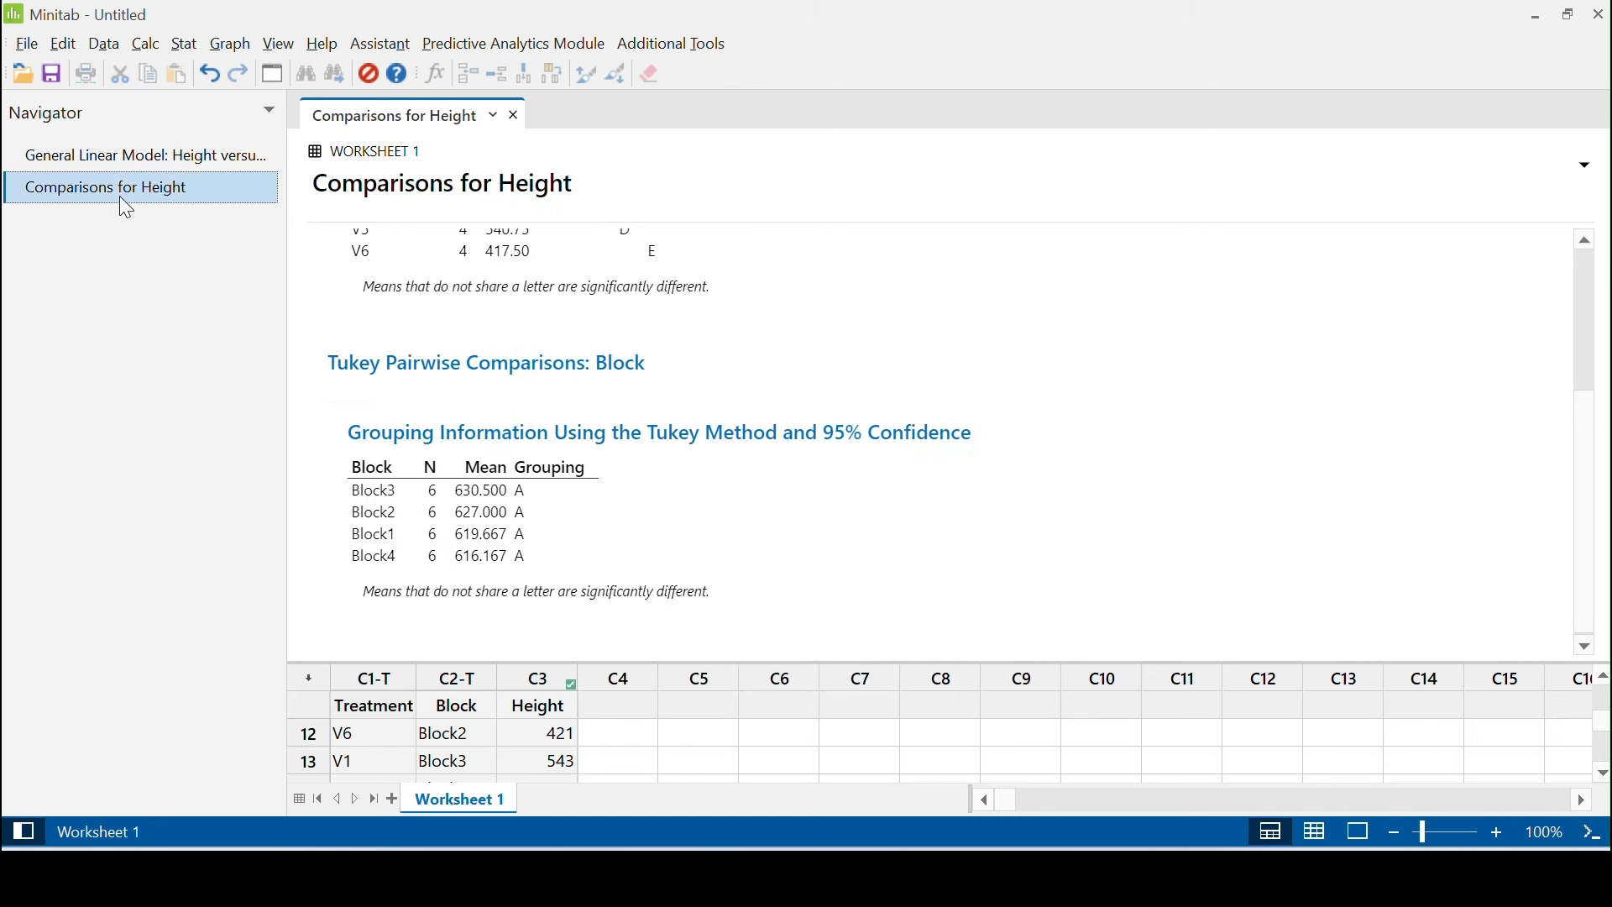
scroll(618, 388, up, 3)
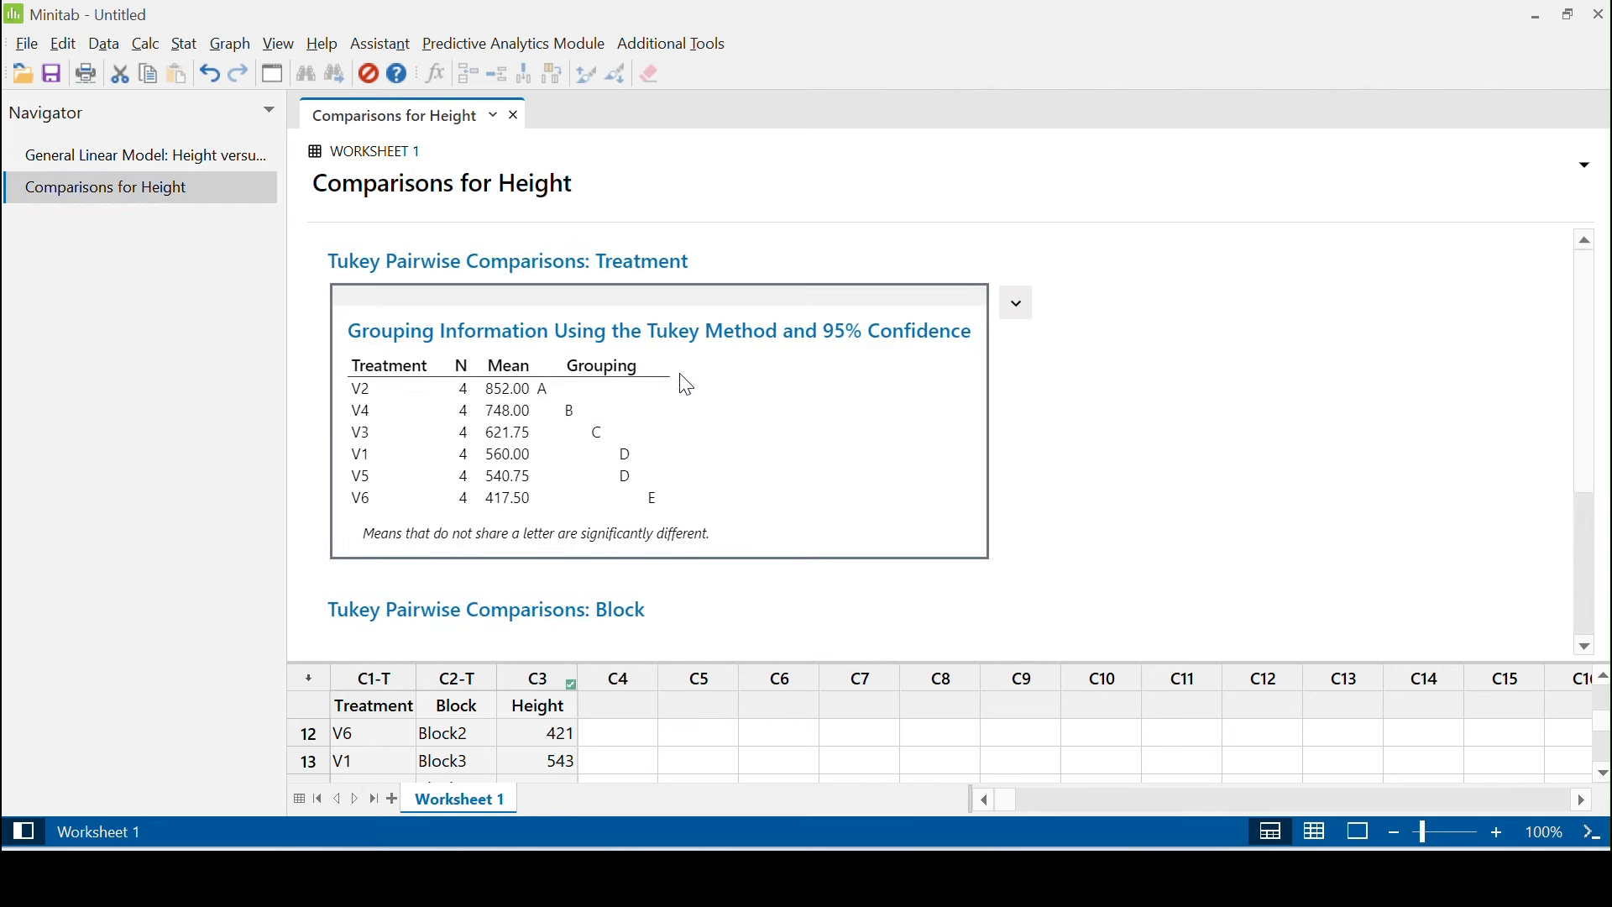
right_click(687, 386)
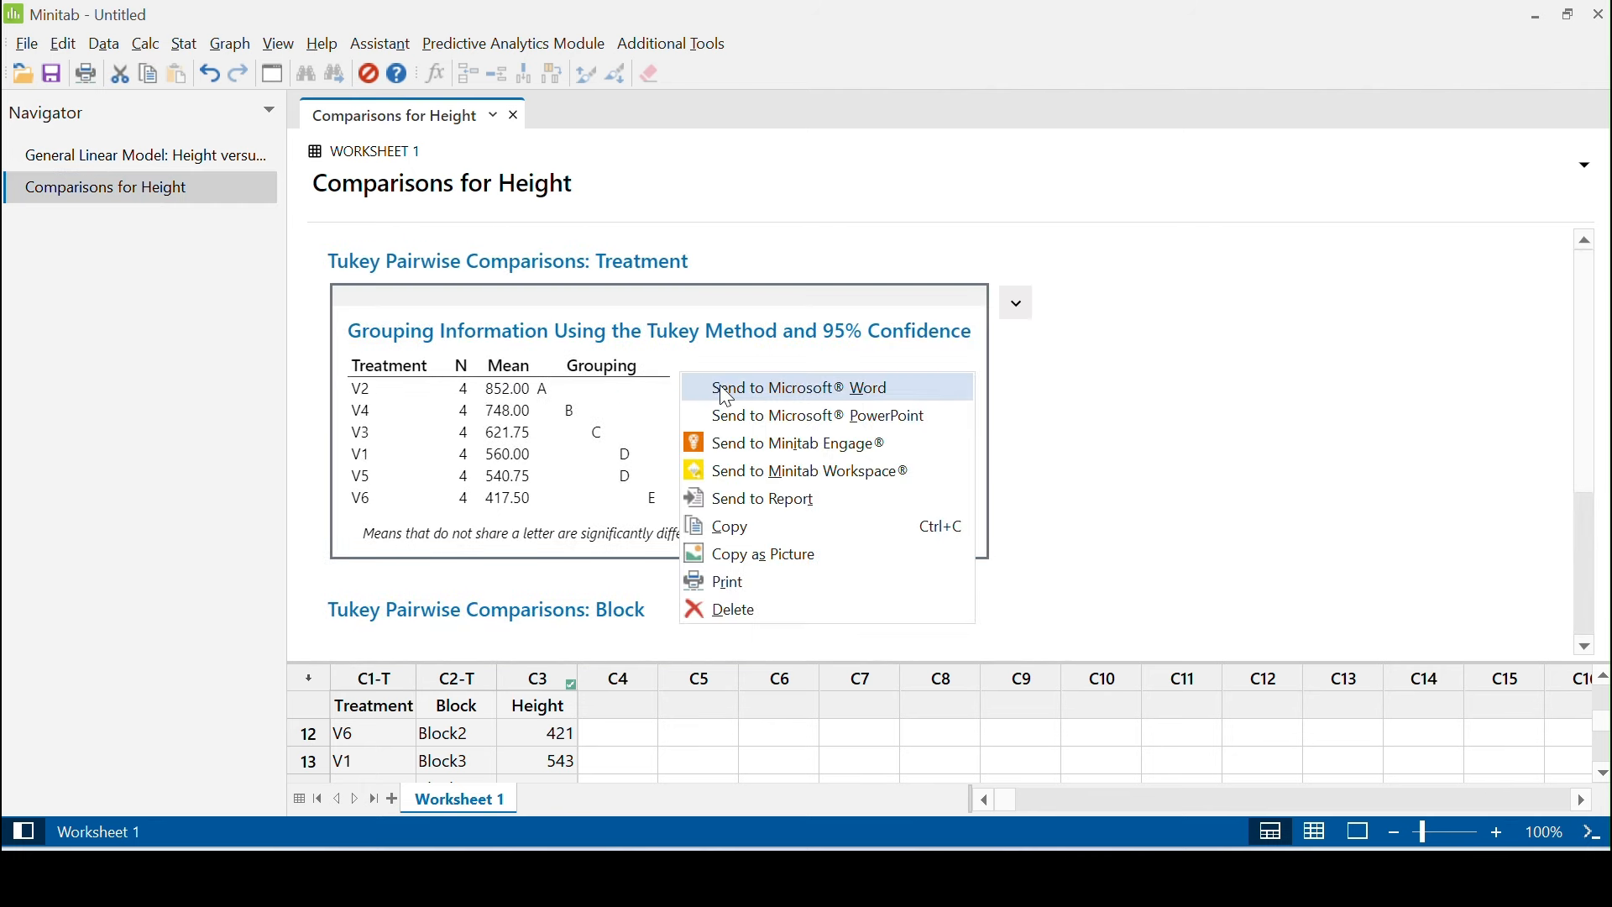
click(721, 386)
Send the Block Tukey grouping information table to Microsoft Word
scroll(725, 395, down, 3)
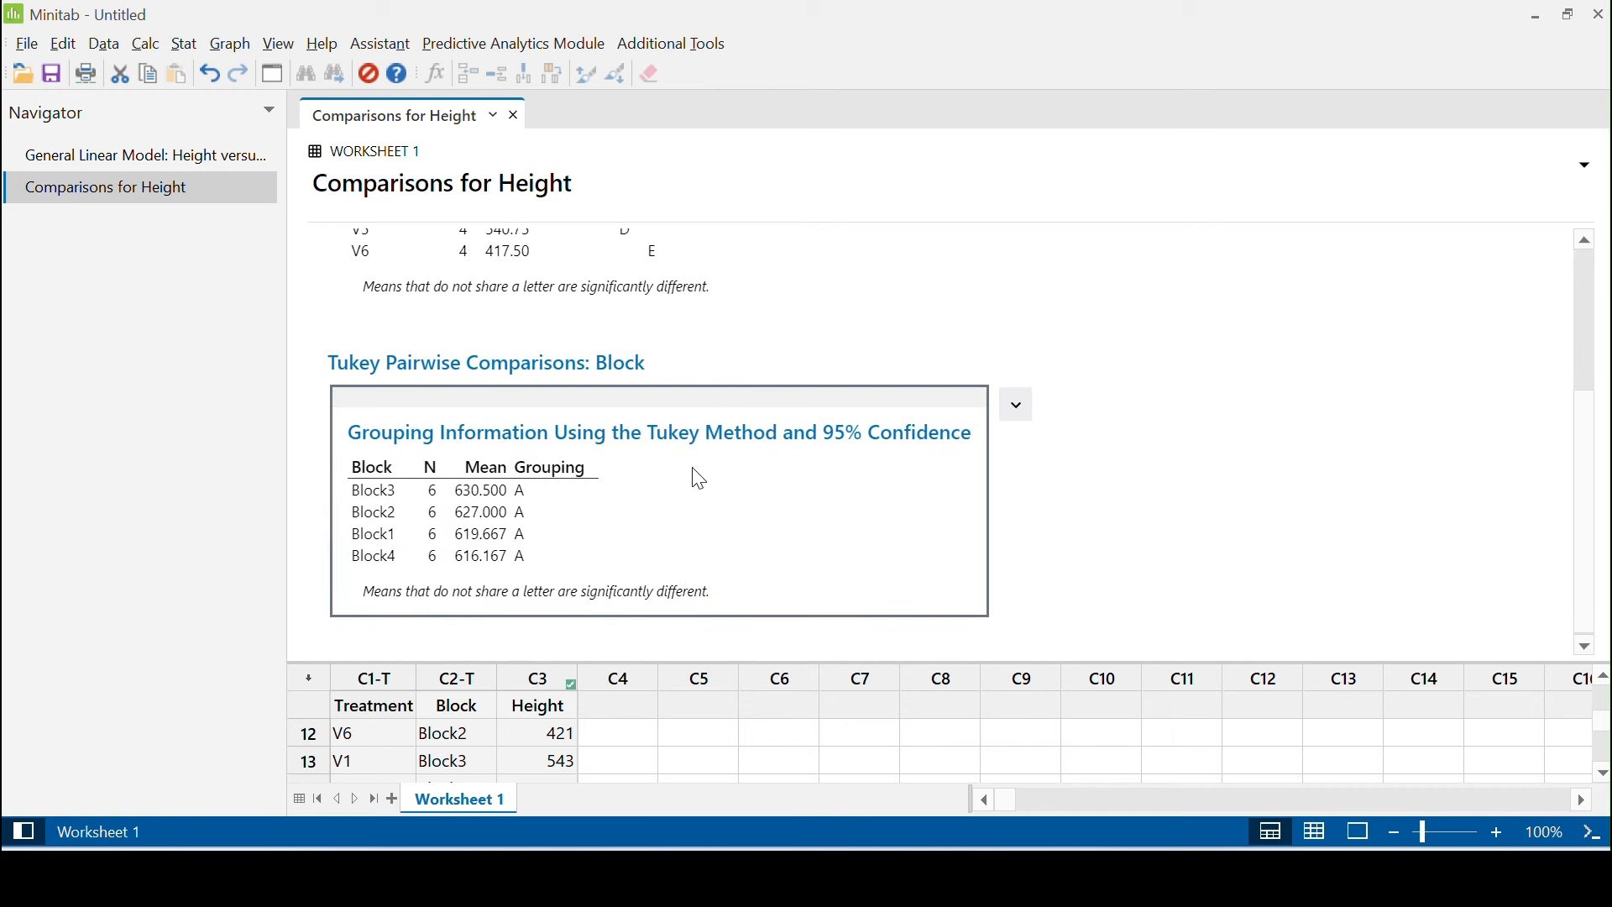
right_click(695, 472)
click(770, 485)
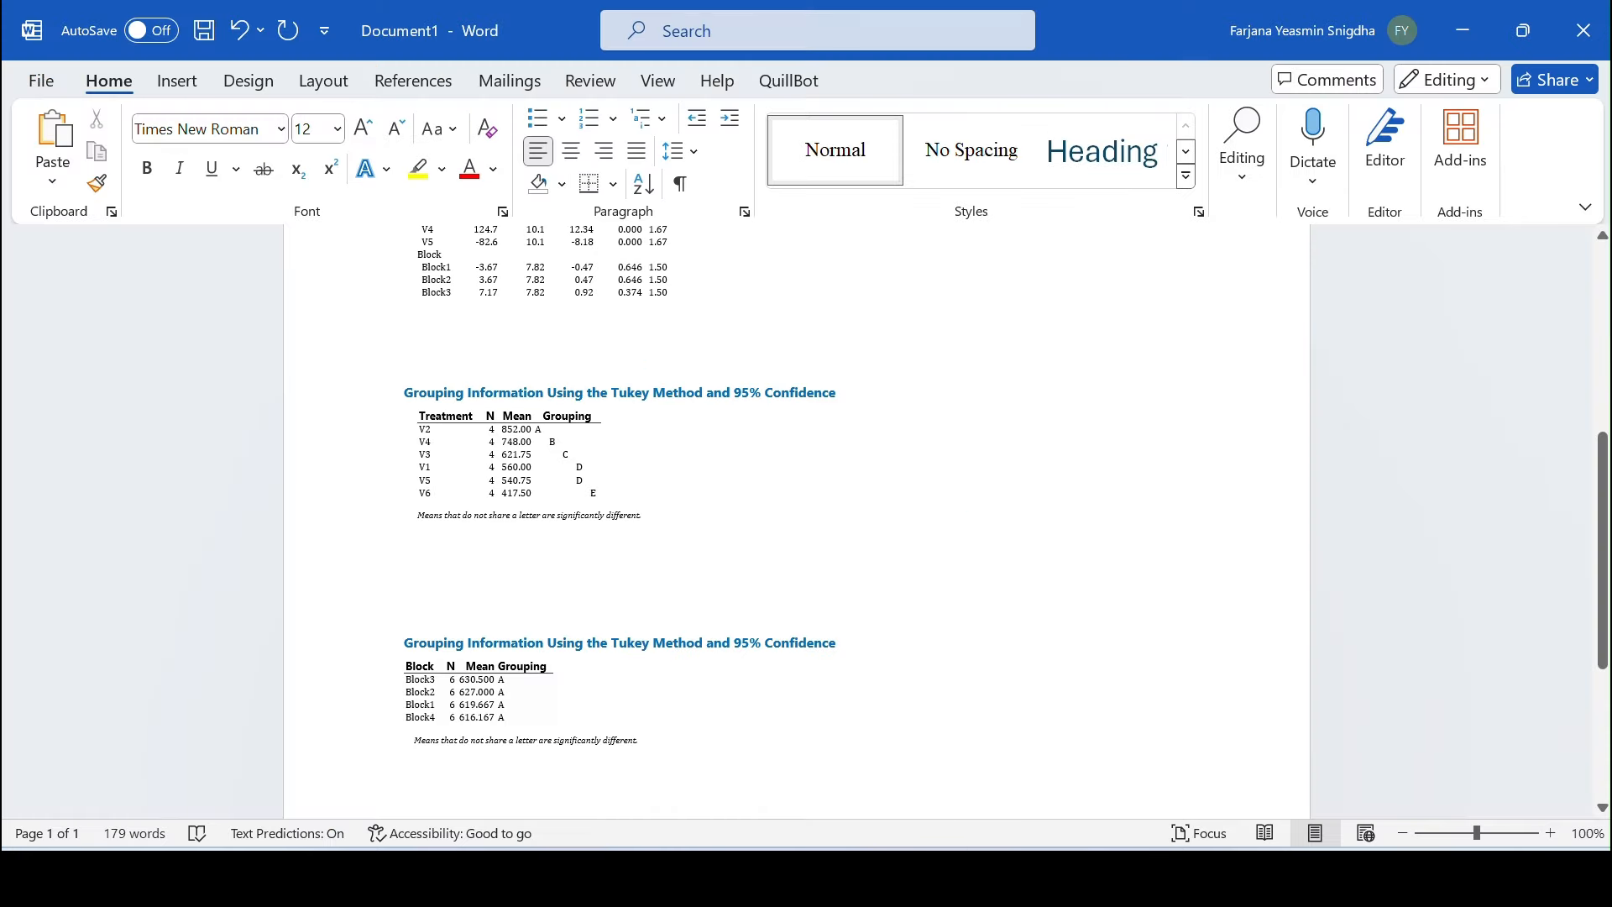
Scroll through the Word document to review all the exported Minitab tables
scroll(812, 560, up, 5)
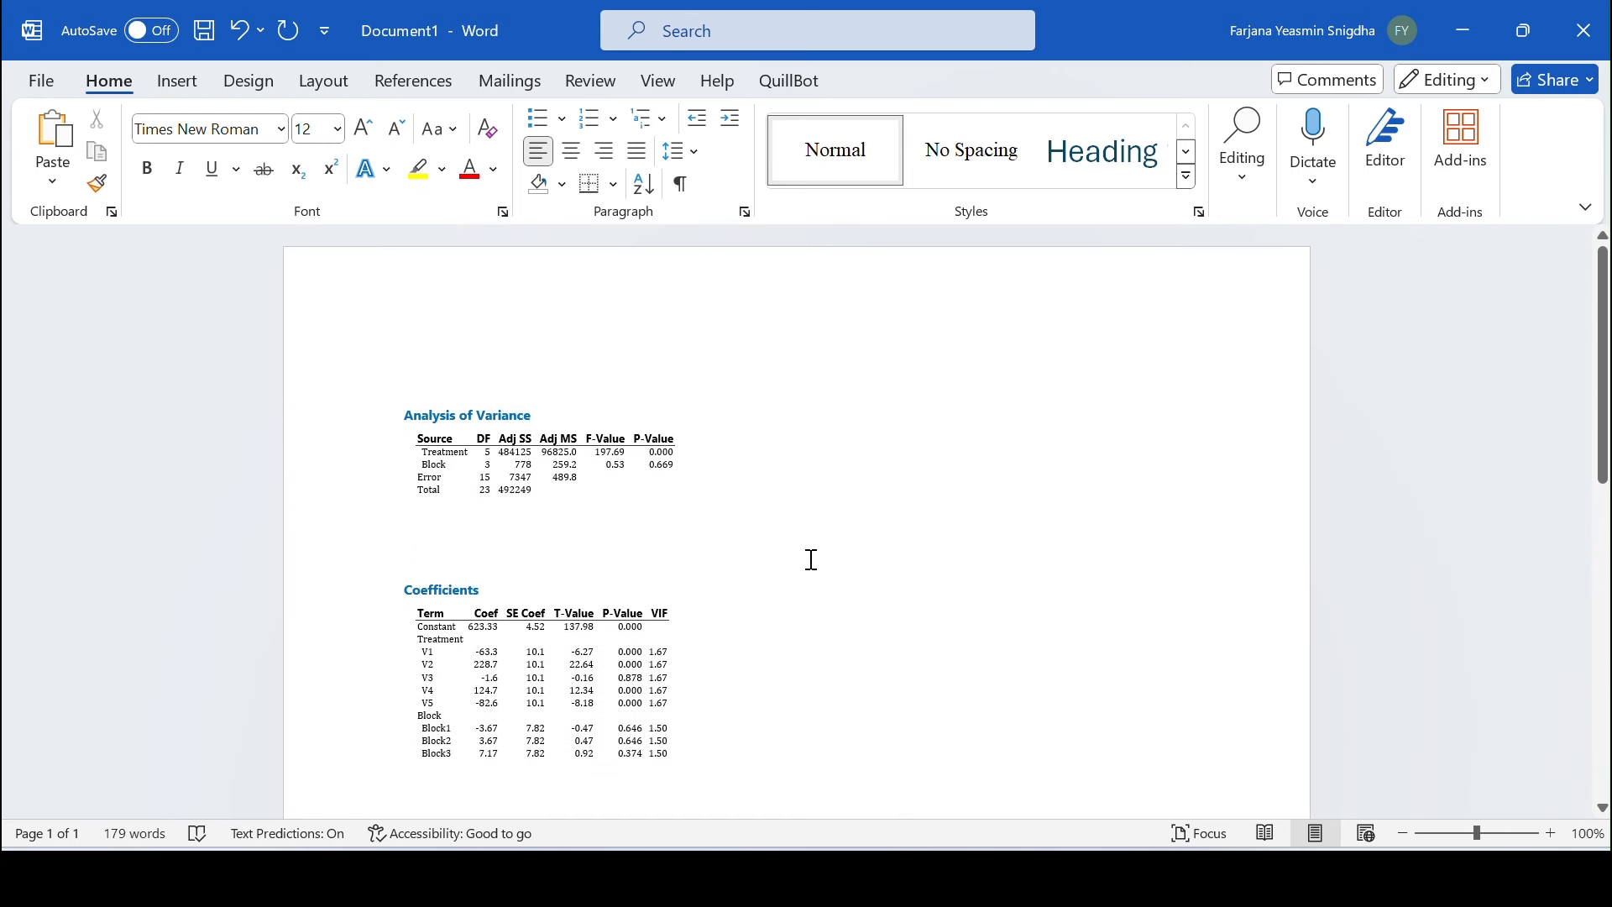
scroll(812, 560, down, 5)
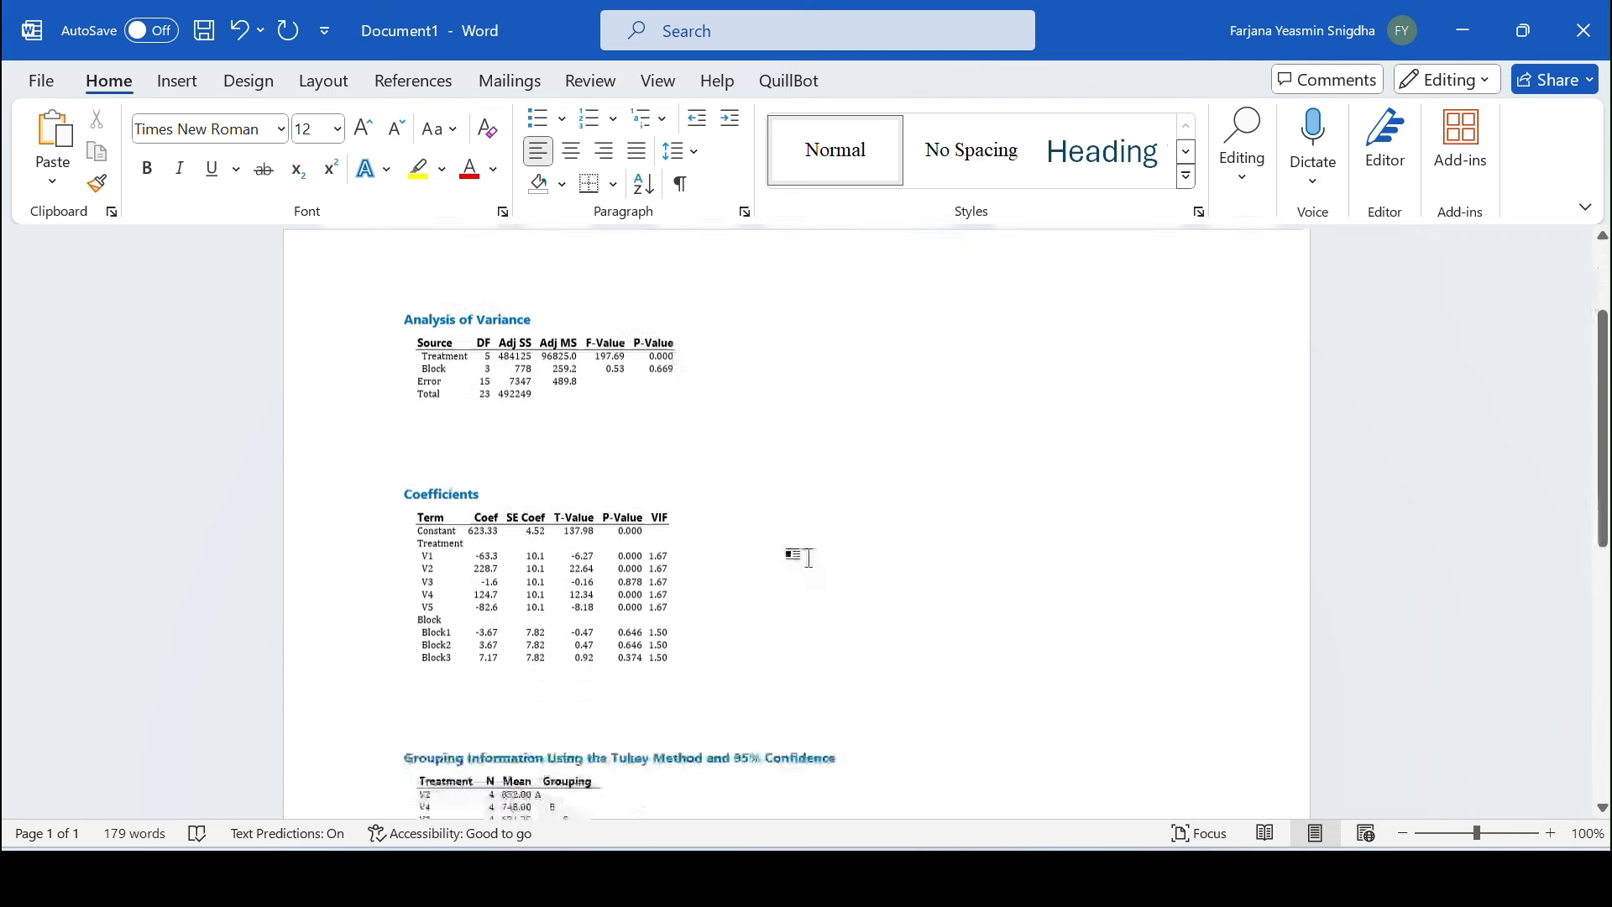
scroll(810, 558, down, 3)
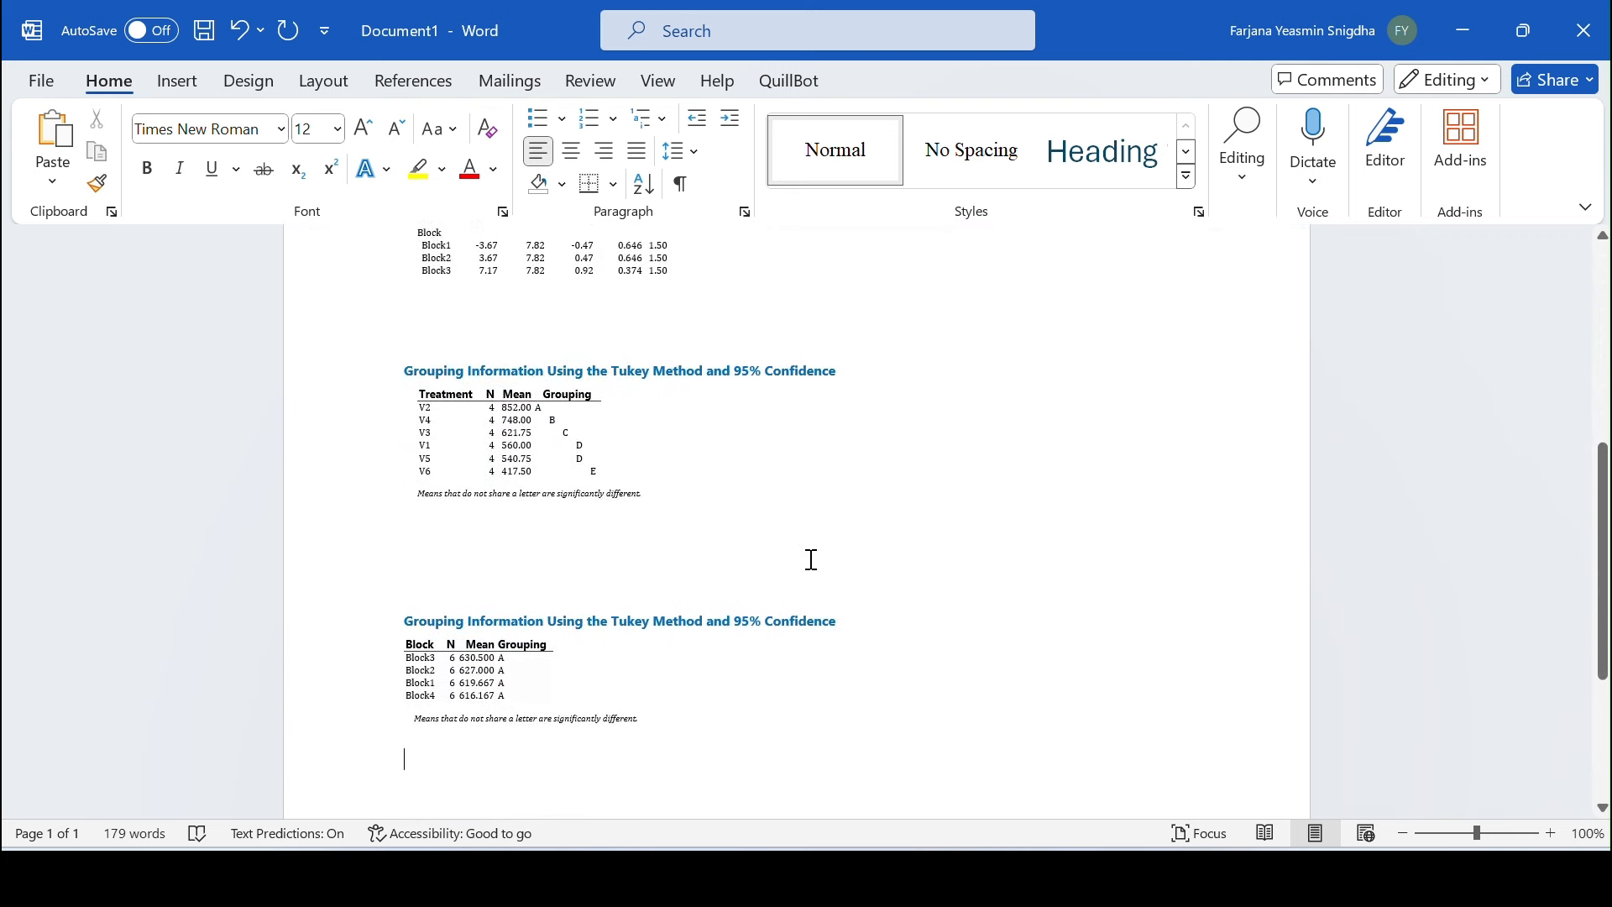
scroll(810, 558, up, 2)
scroll(810, 557, up, 4)
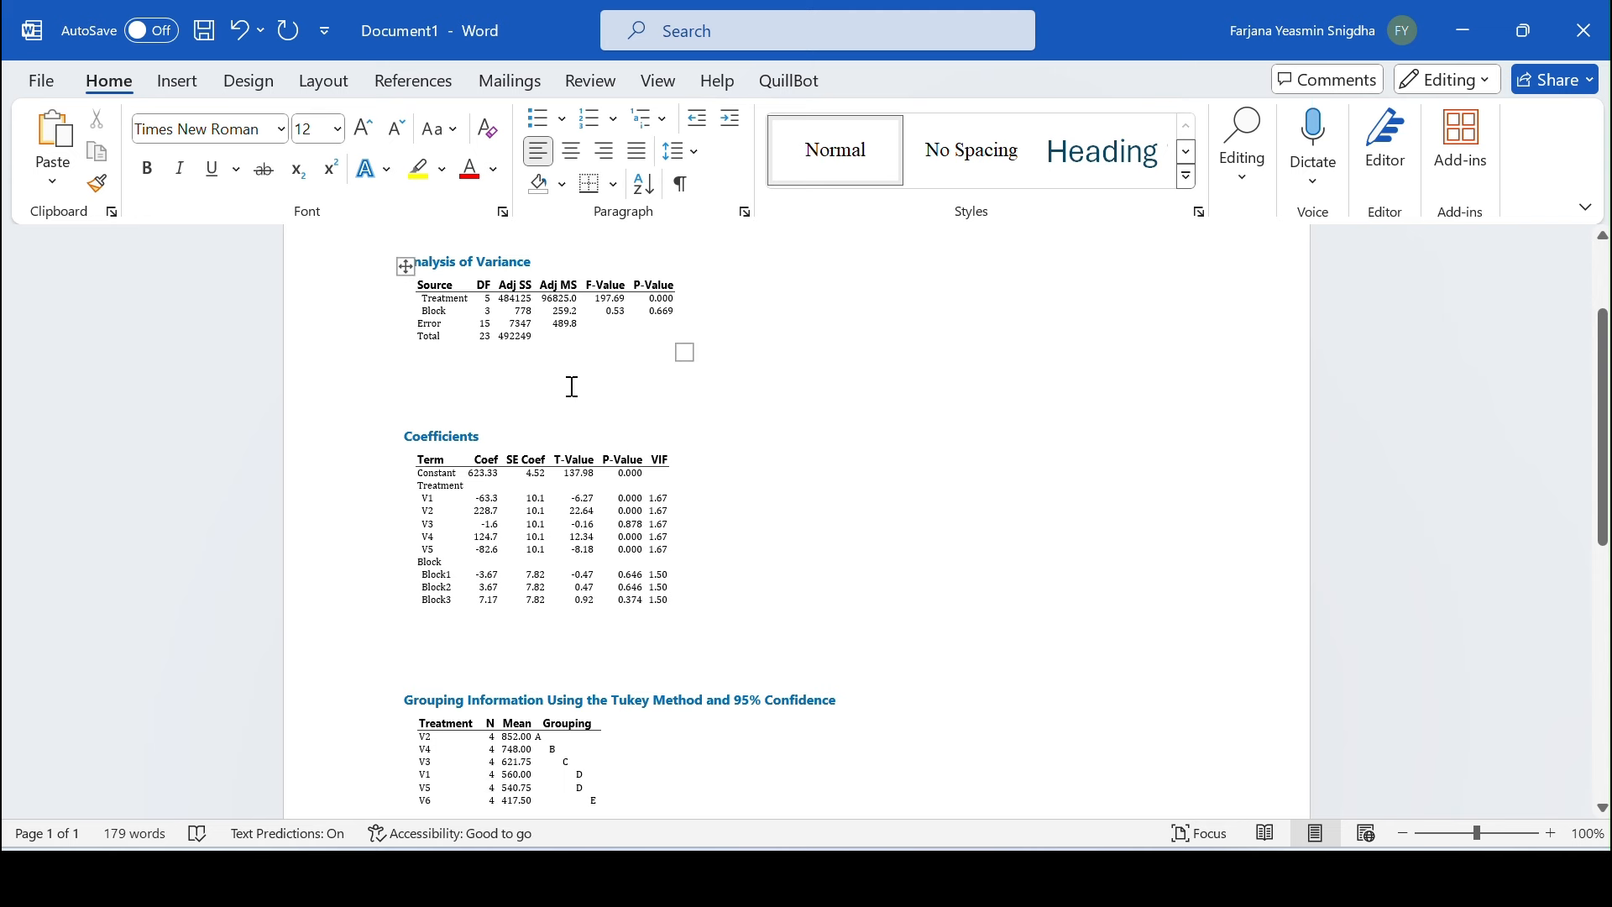
scroll(602, 411, down, 5)
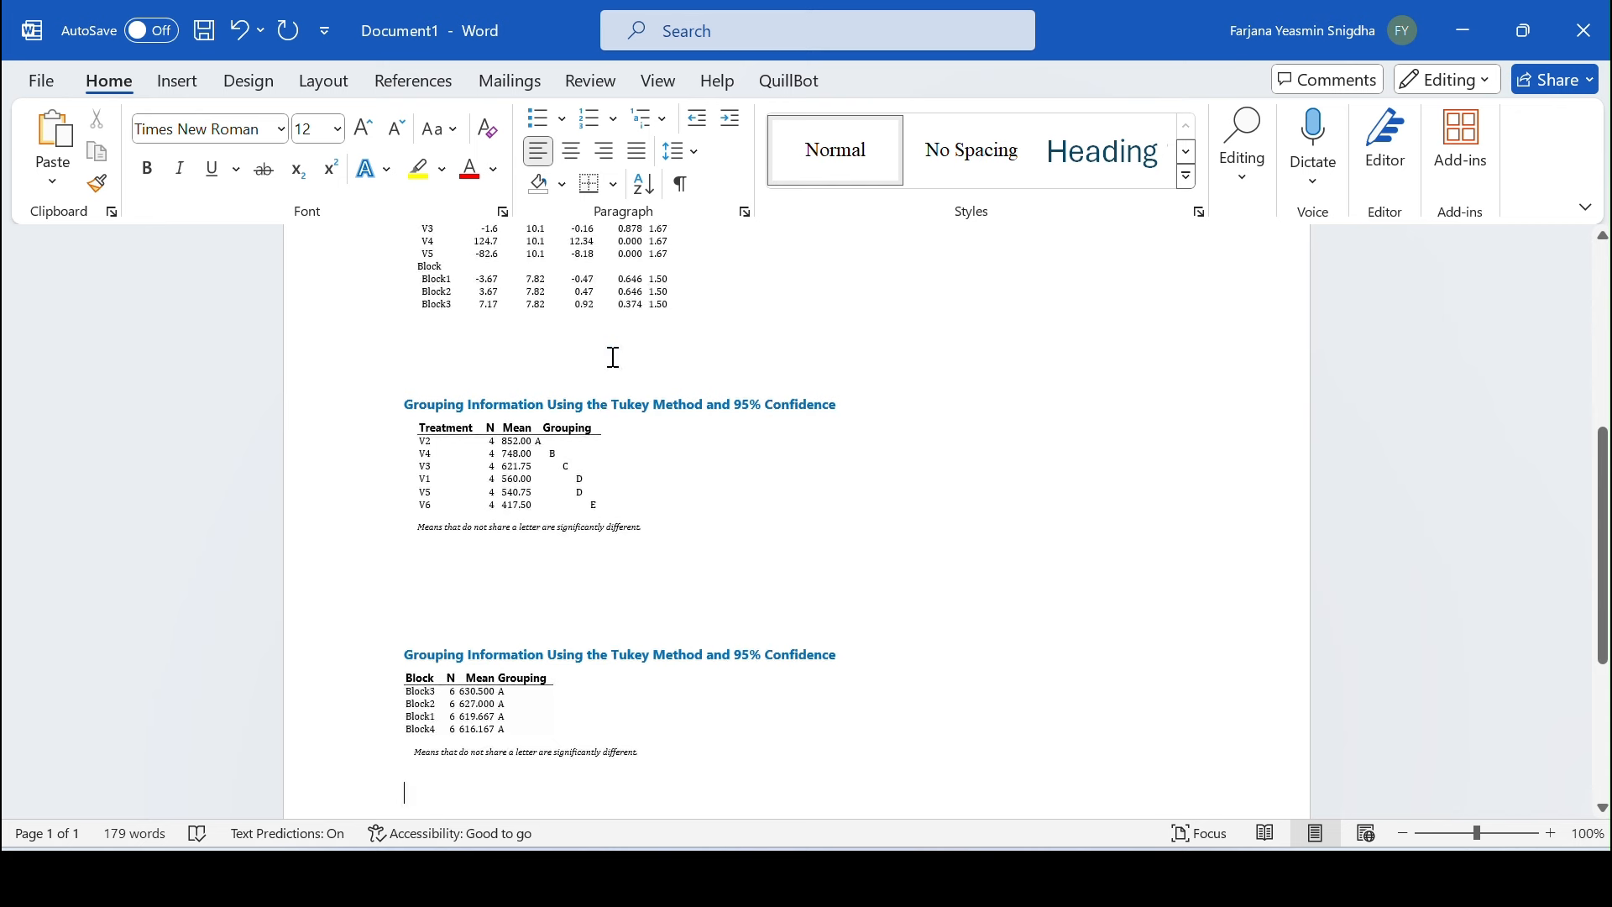
scroll(614, 357, up, 3)
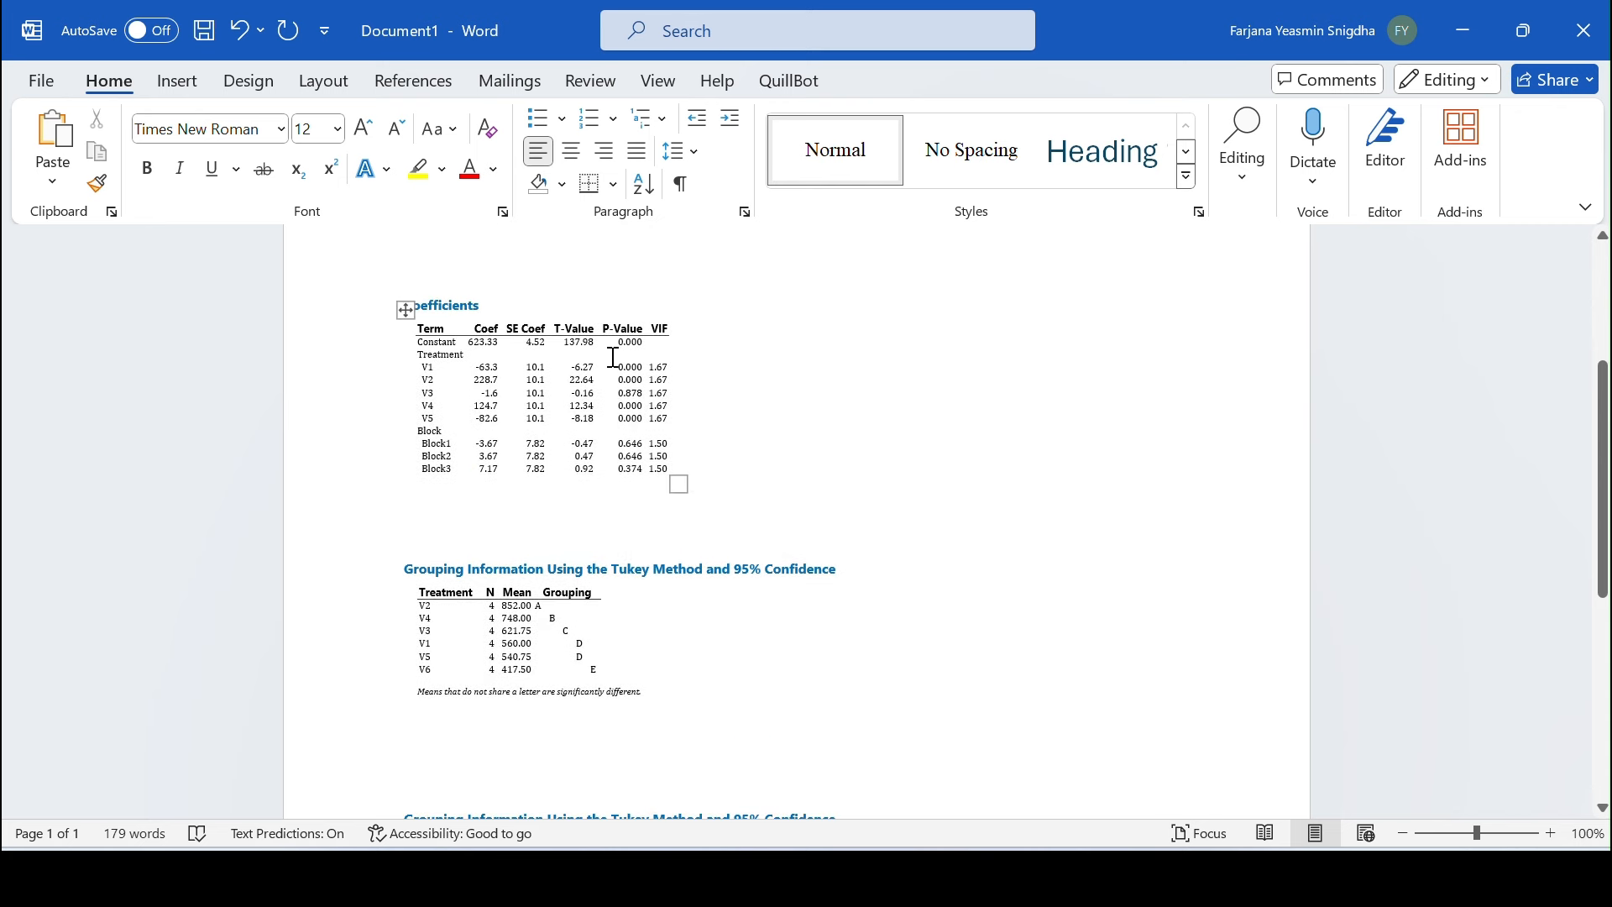